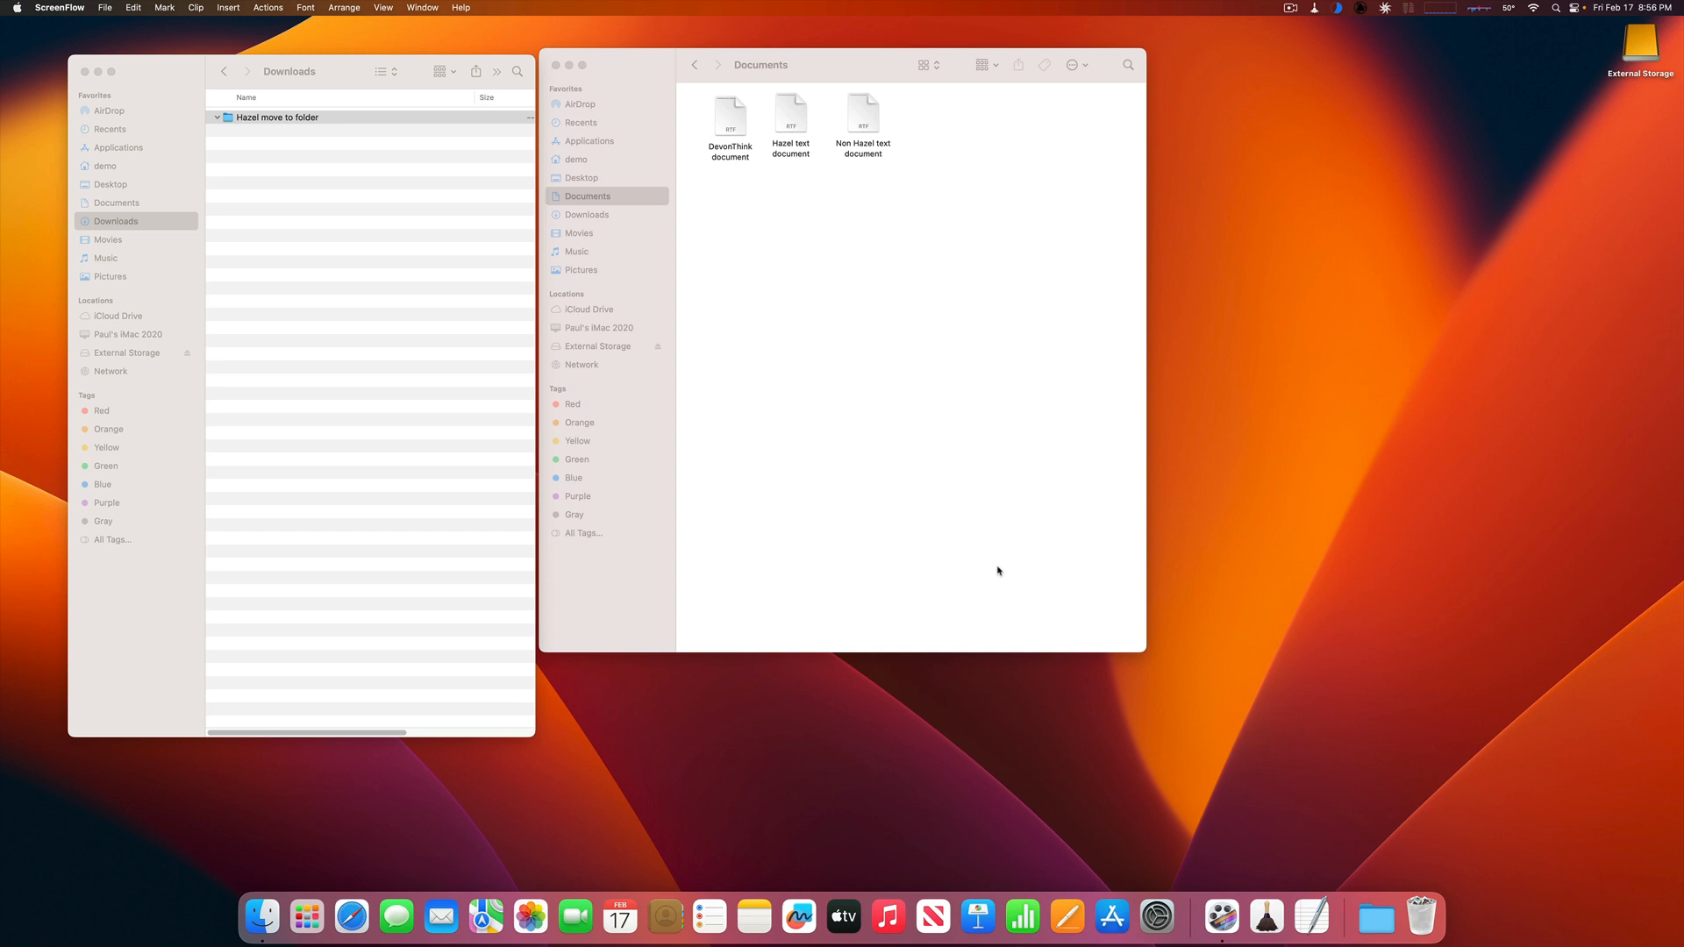
Read the text of the DevonThink, Hazel text and Non Hazel text documents in the Documents folder, closing each one.
{"action": "double_click", "coordinate": [734, 125]}
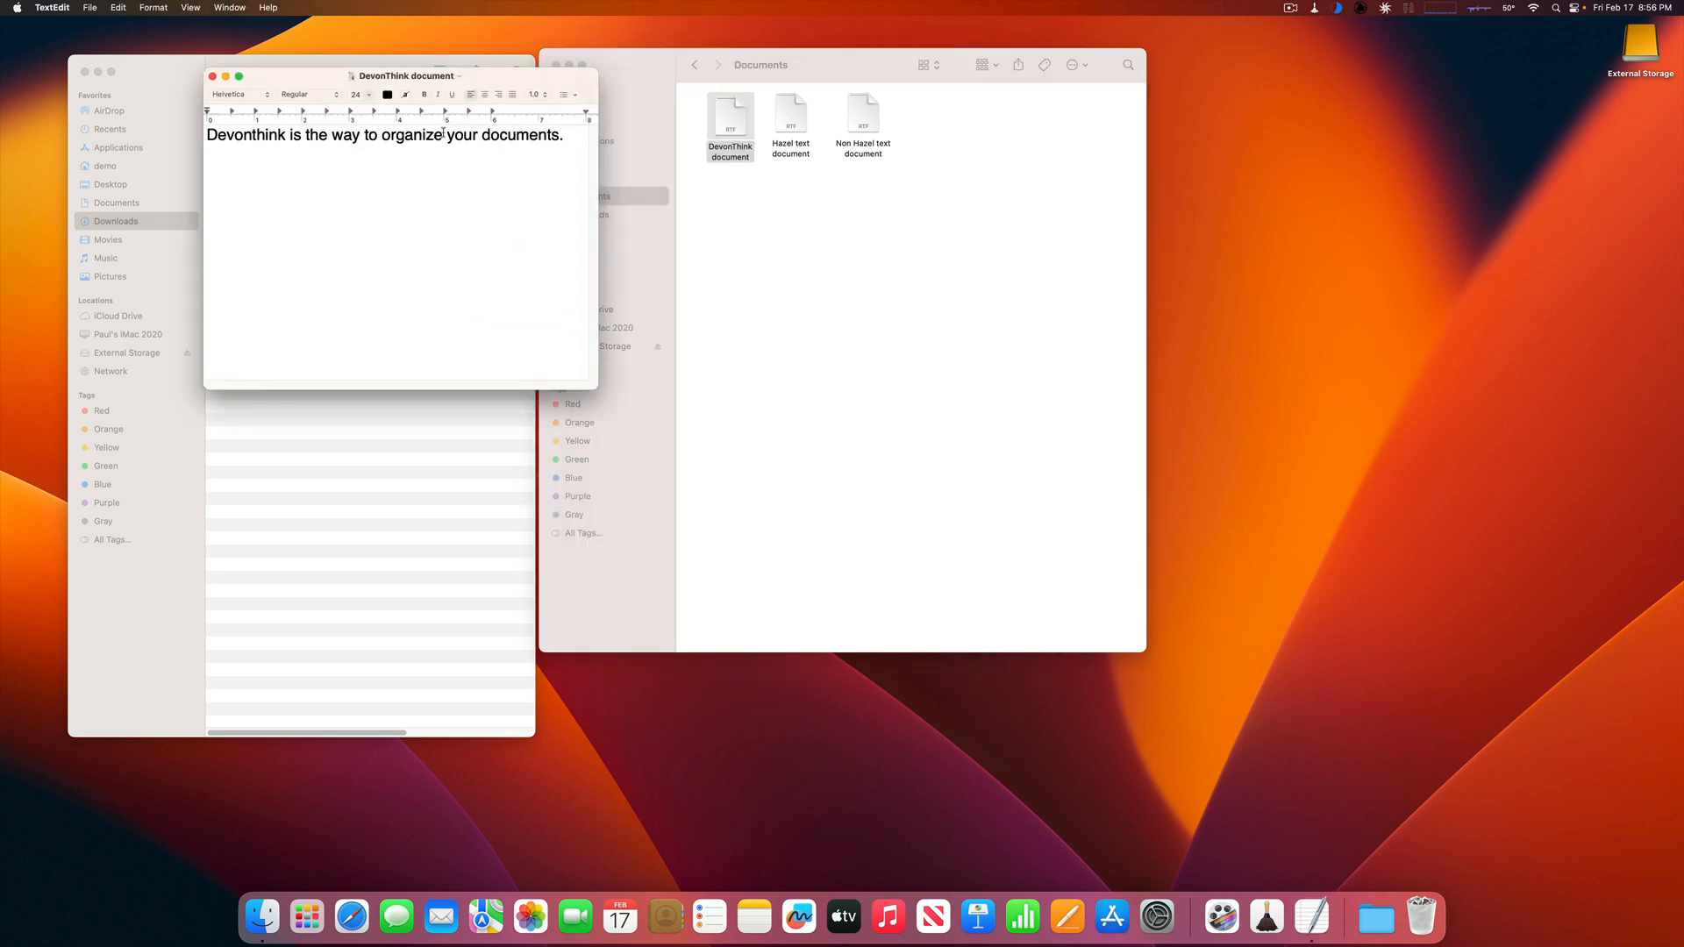
{"action": "left_click", "coordinate": [213, 76]}
{"action": "double_click", "coordinate": [792, 120]}
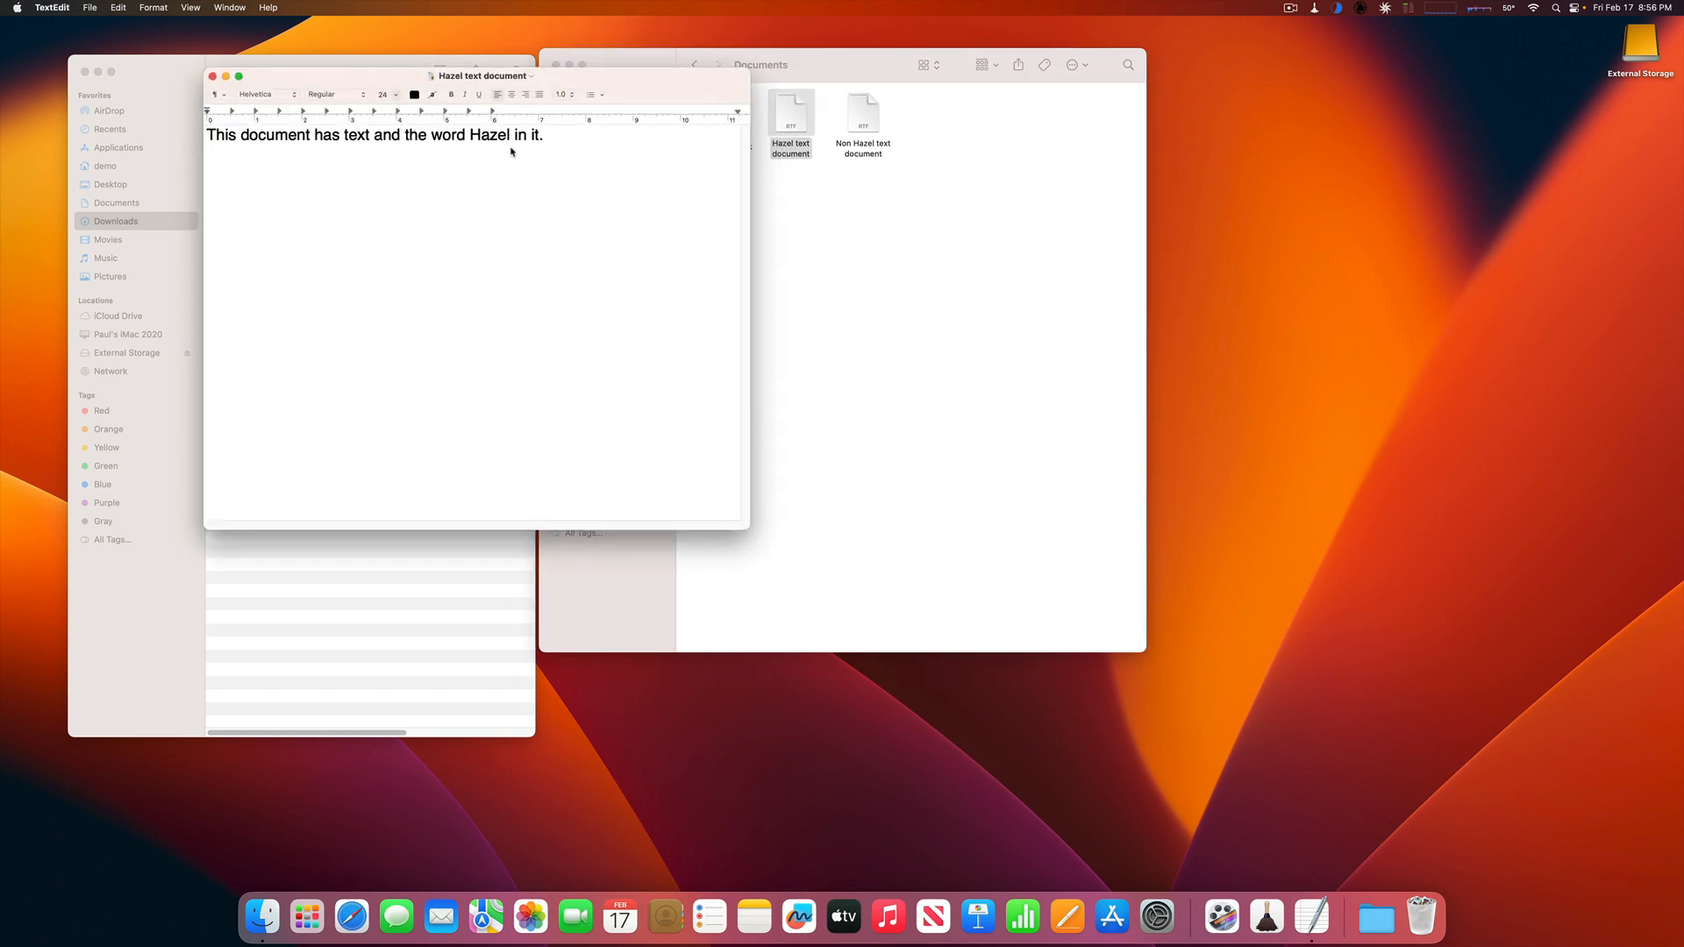
{"action": "left_click", "coordinate": [212, 77]}
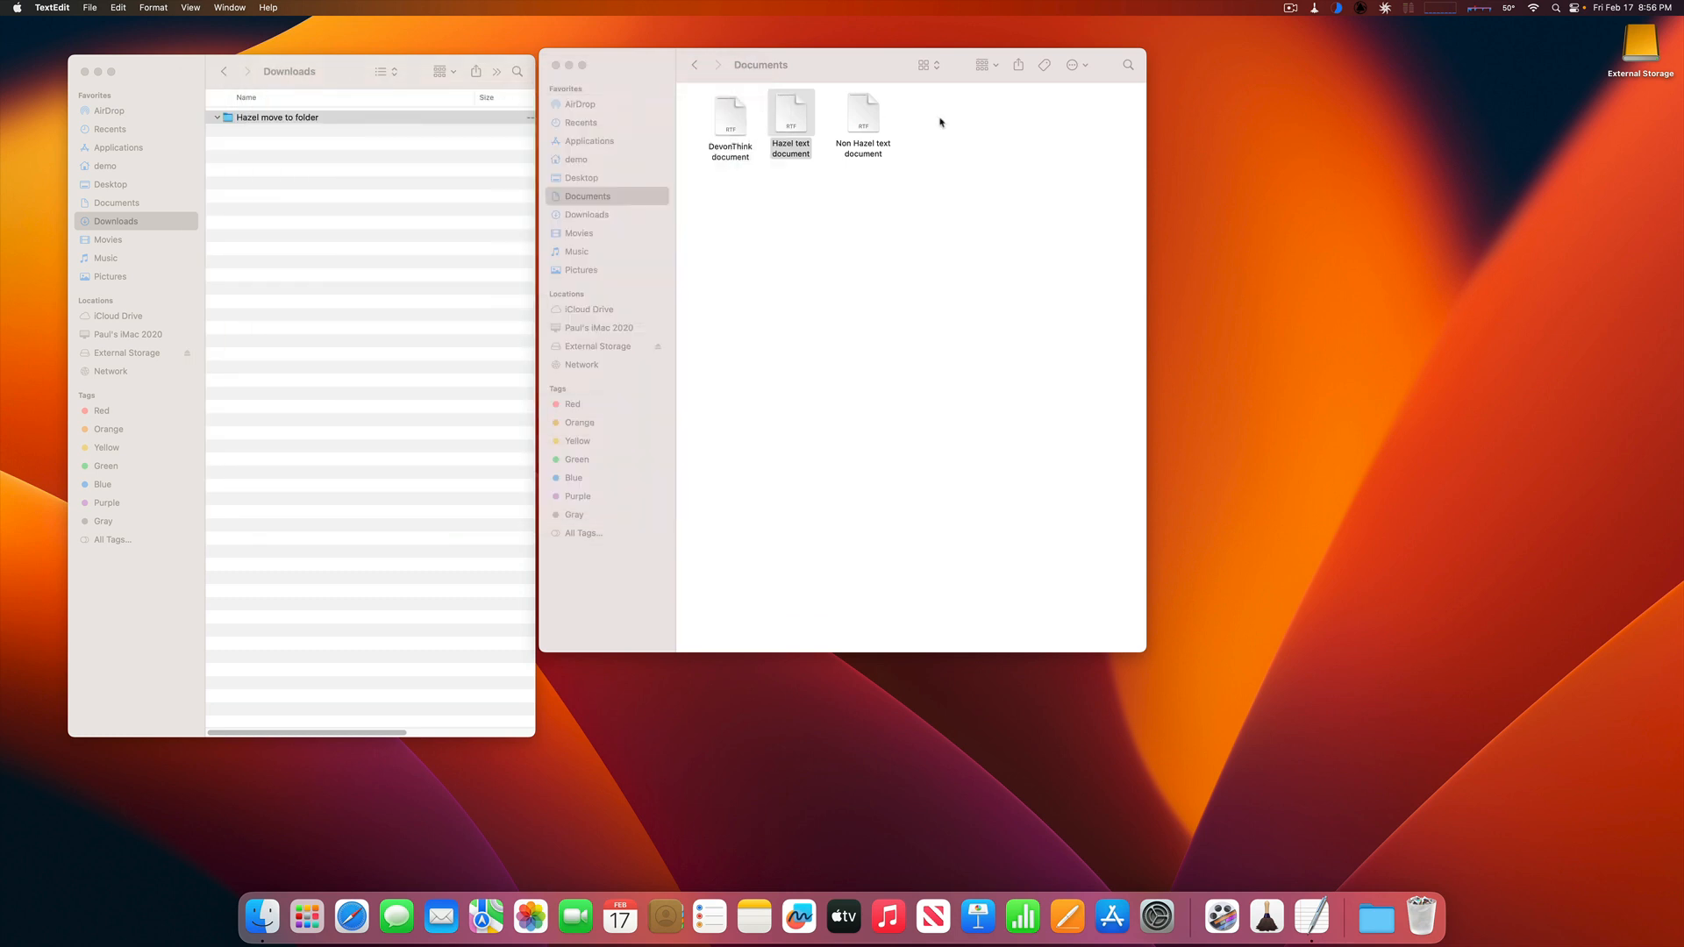
{"action": "double_click", "coordinate": [859, 119]}
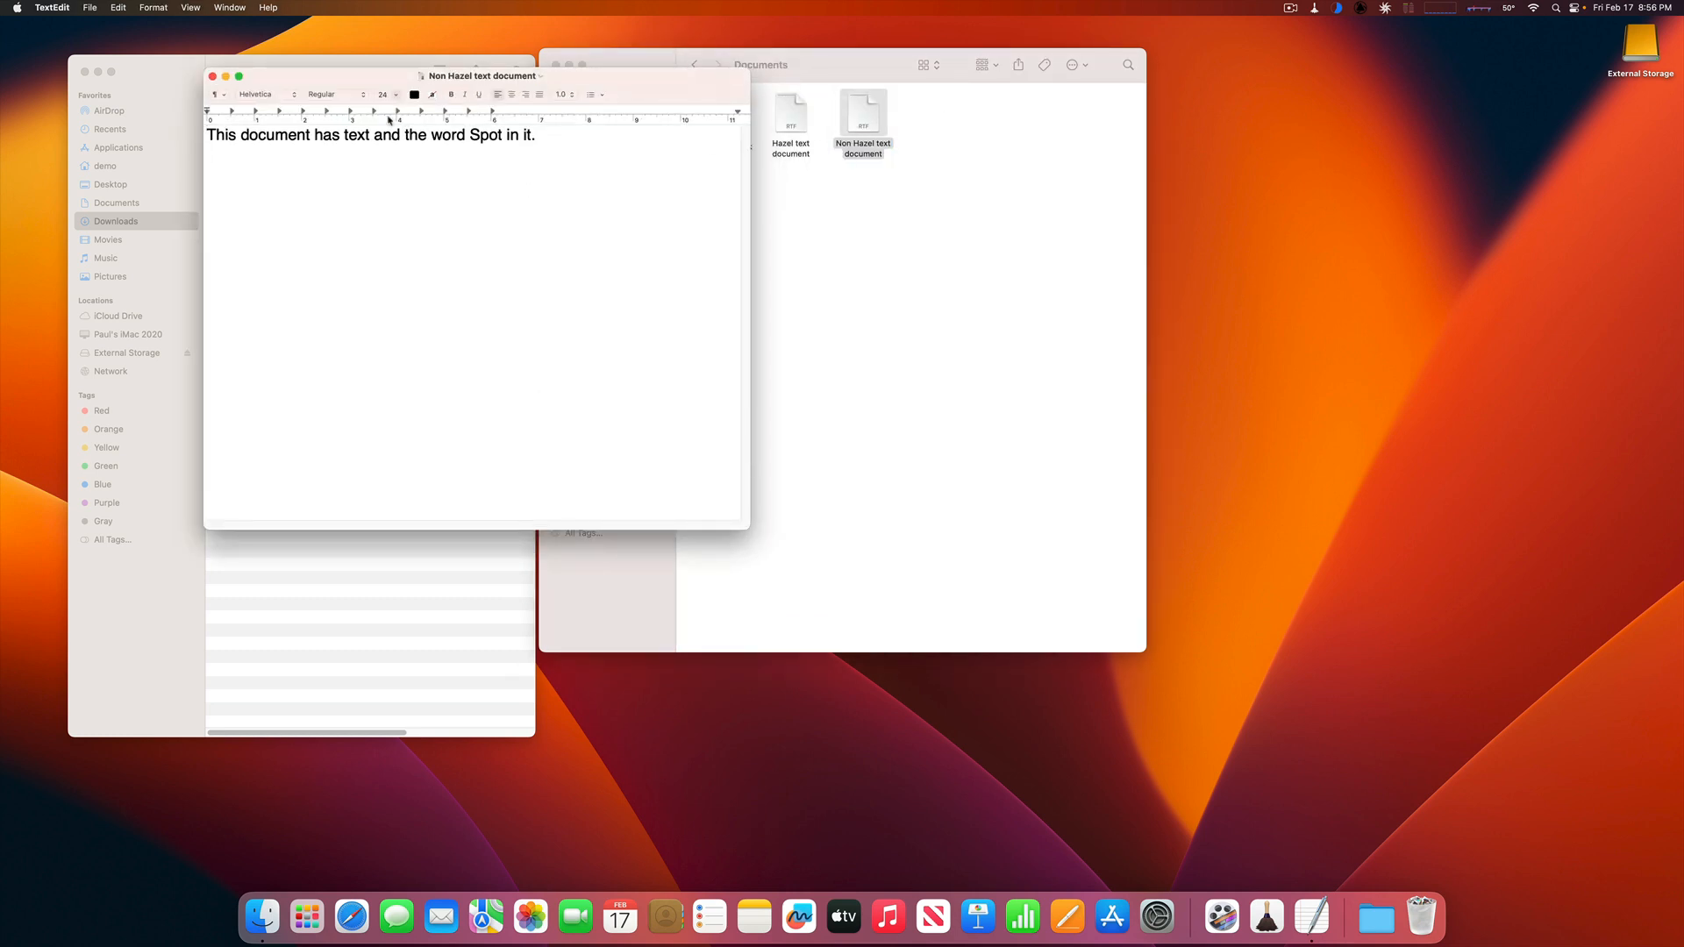
{"action": "left_click", "coordinate": [212, 76]}
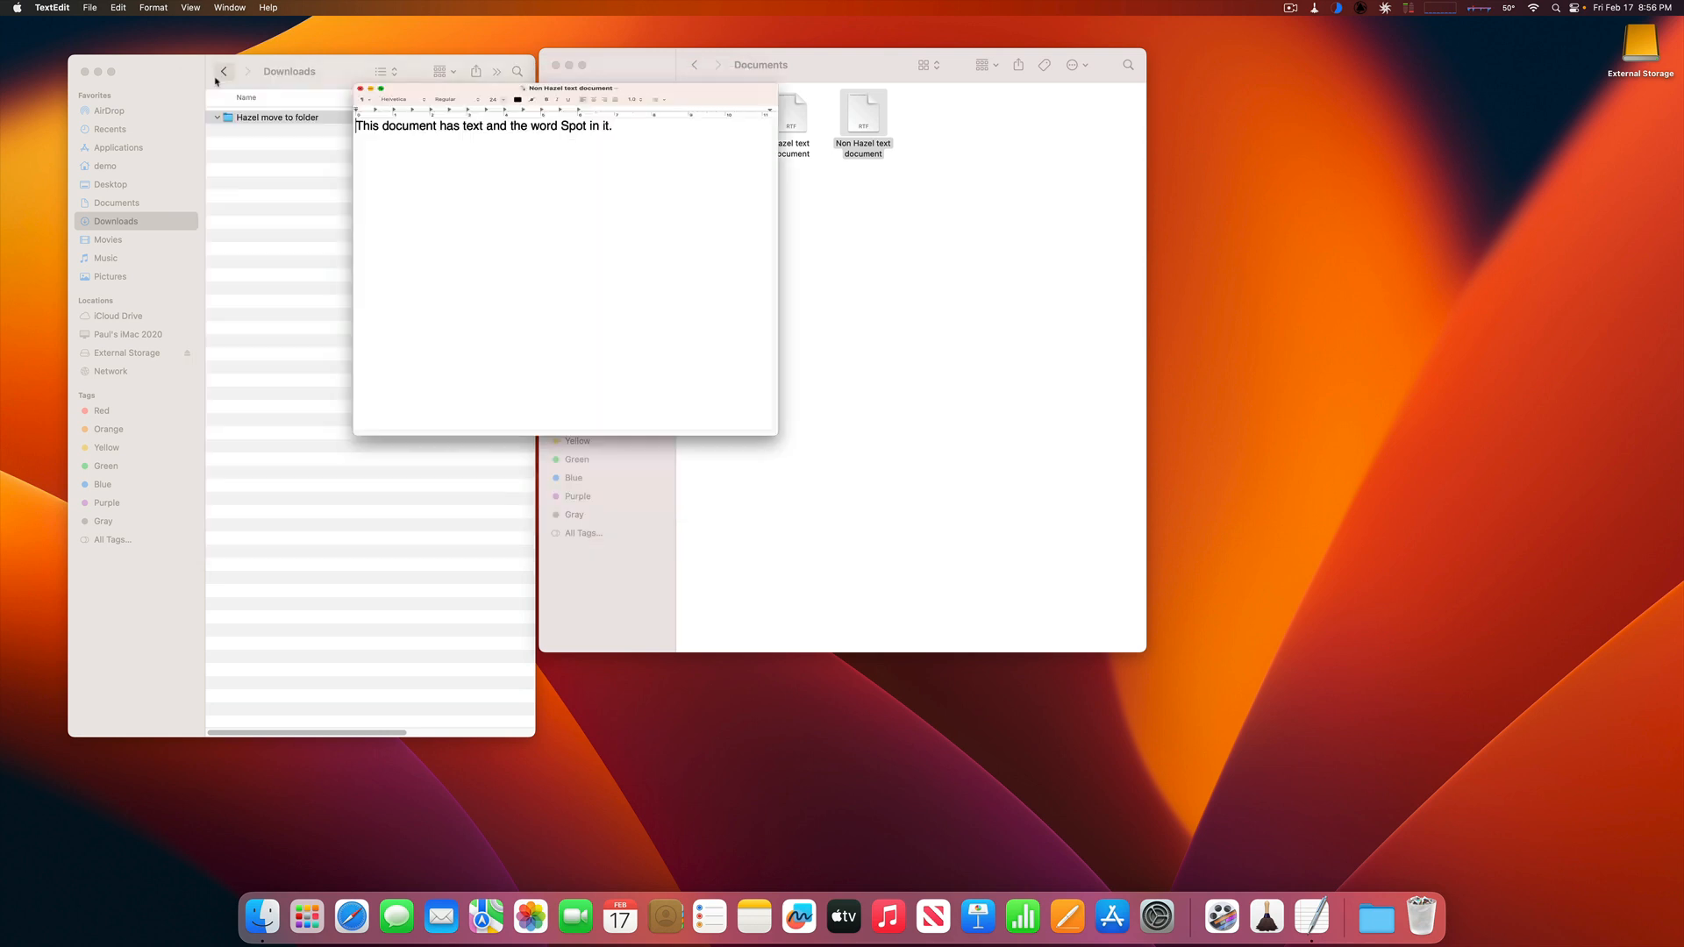
Launch Hazel and move its window up beneath the file icons of the Documents window.
{"action": "left_click", "coordinate": [874, 310]}
{"action": "key", "text": "super+space"}
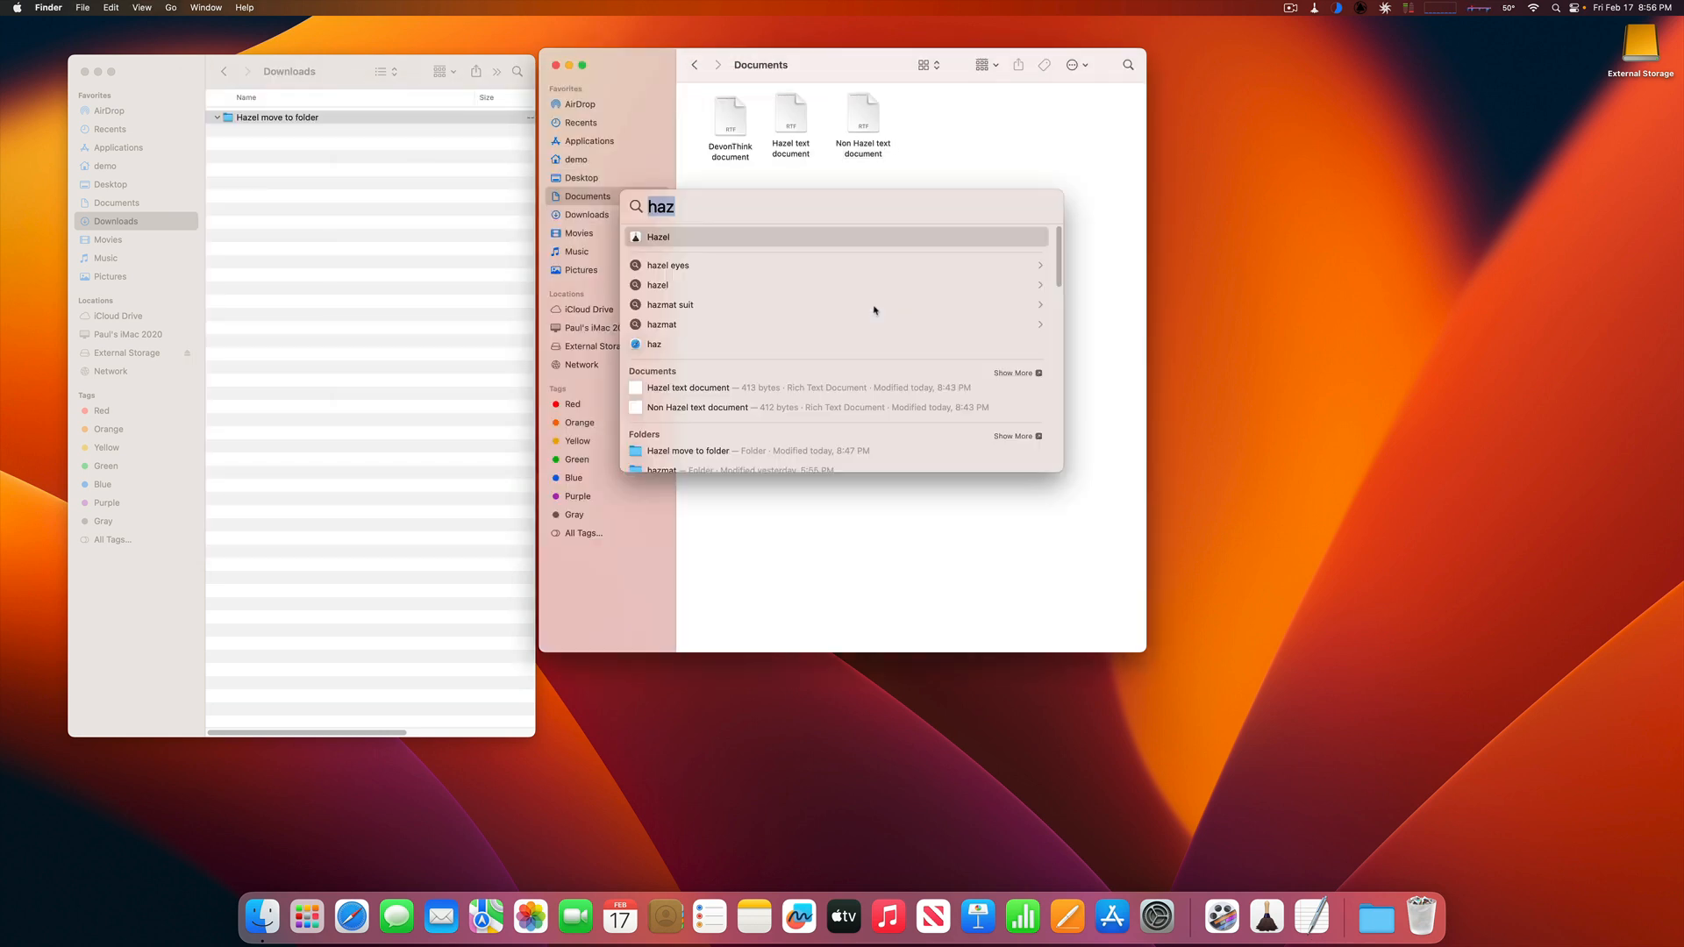
{"action": "type", "text": "hazel"}
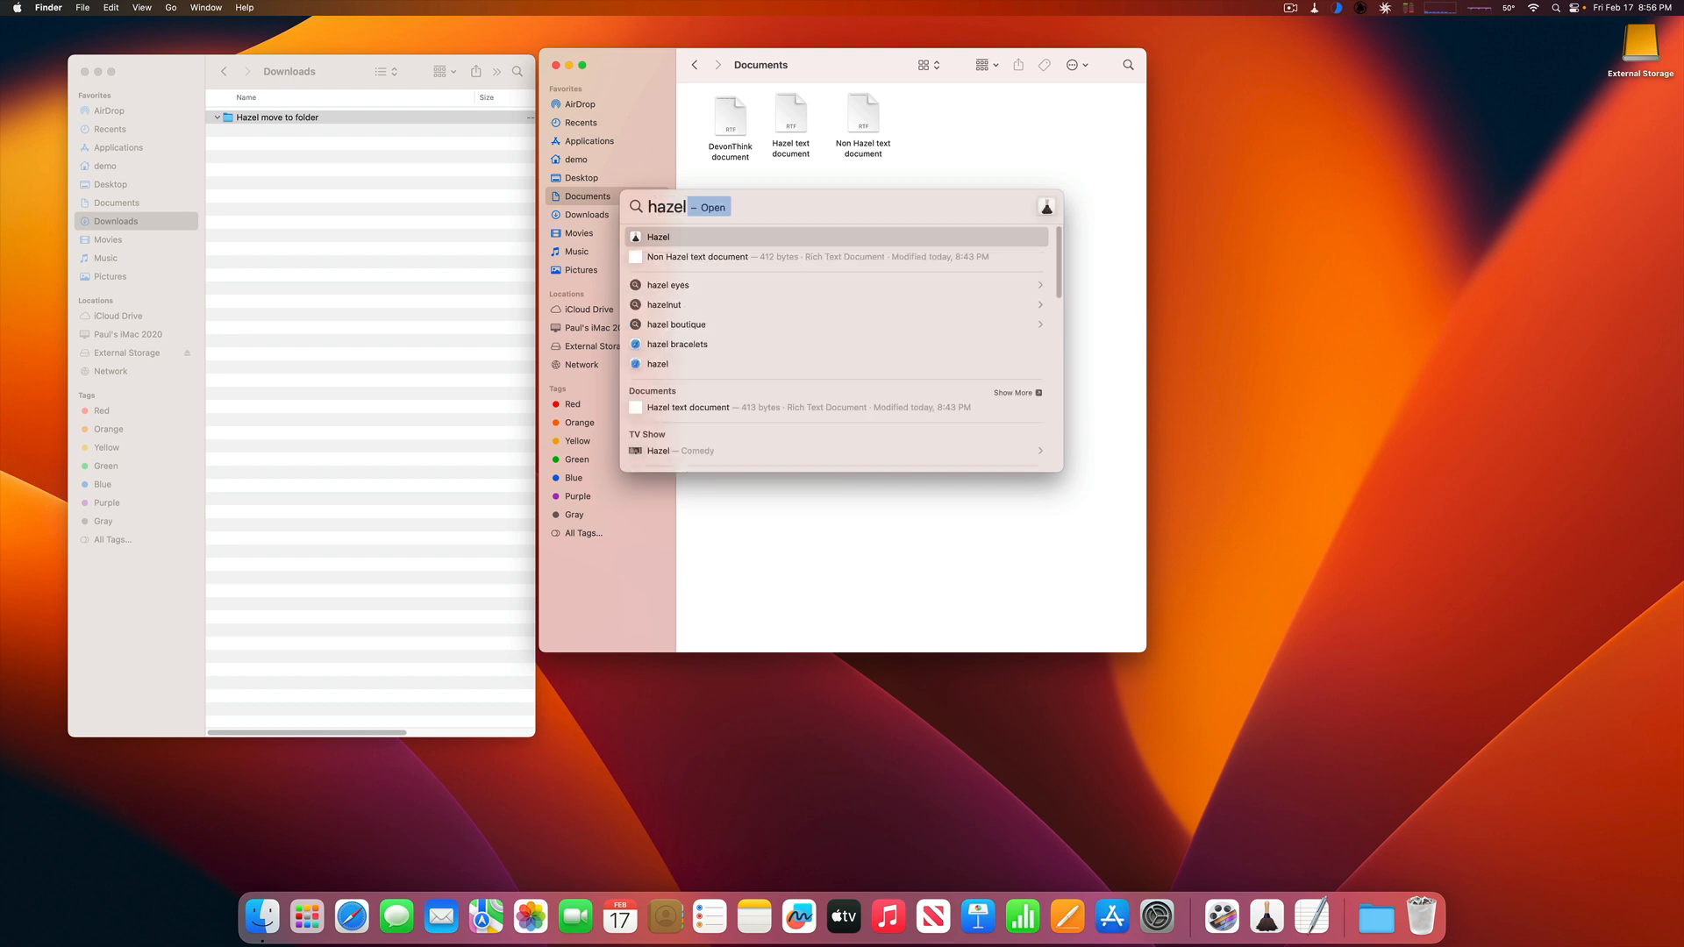
{"action": "key", "text": "Return"}
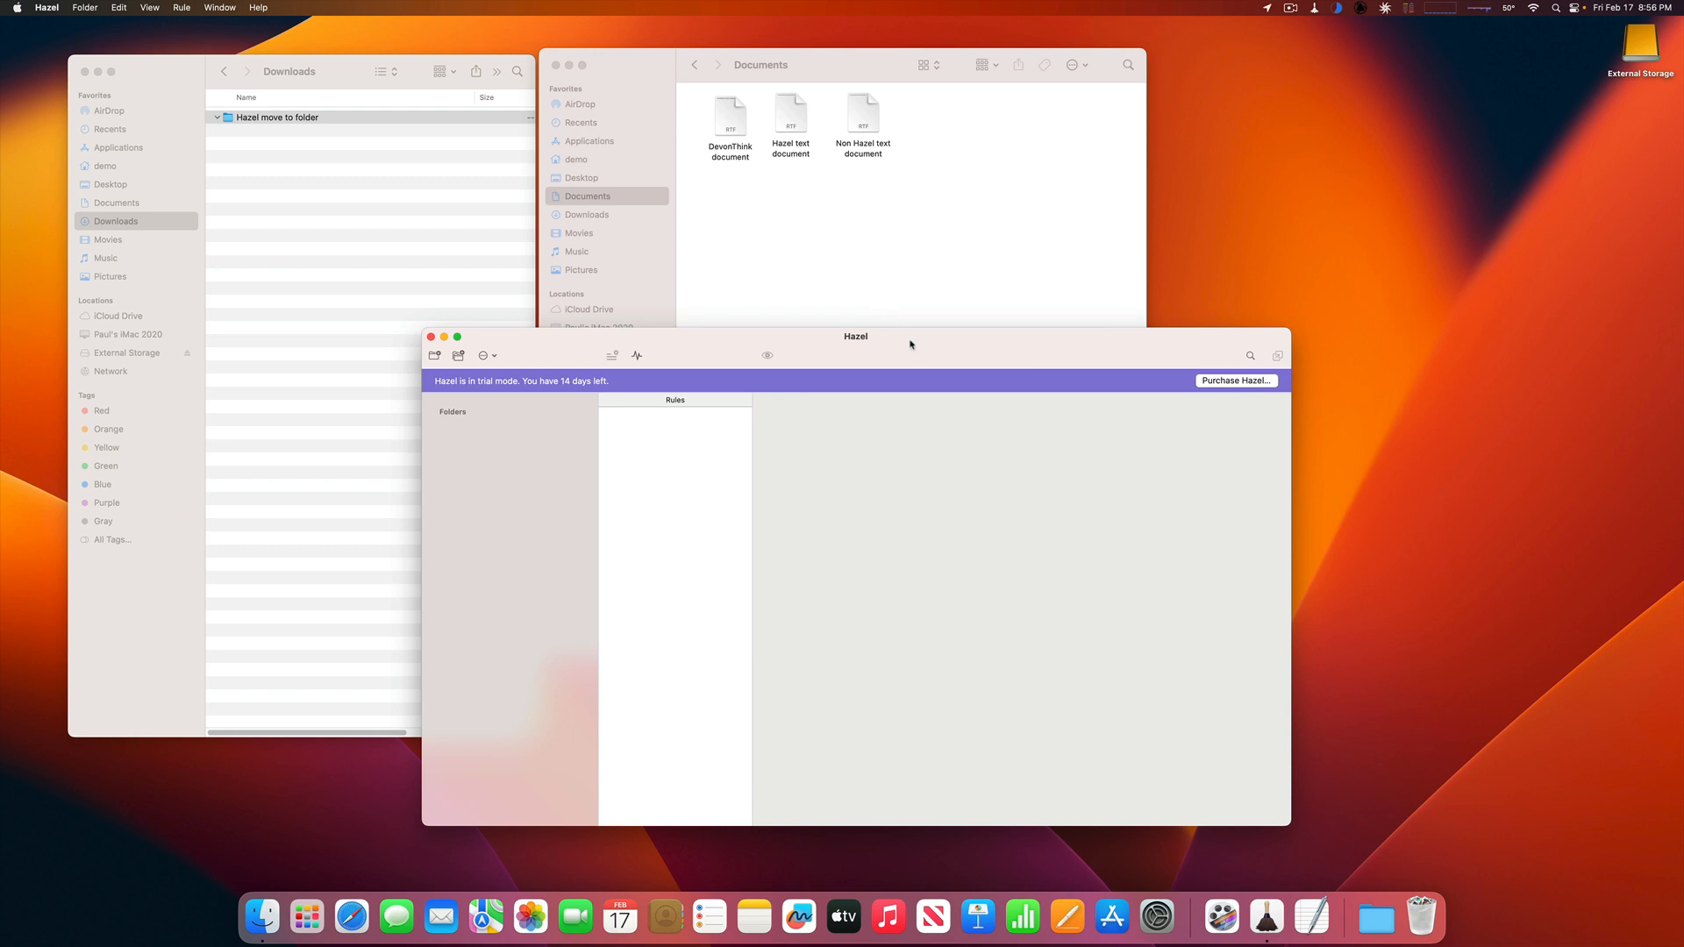
{"action": "left_click_drag", "start_coordinate": [910, 342], "coordinate": [873, 210]}
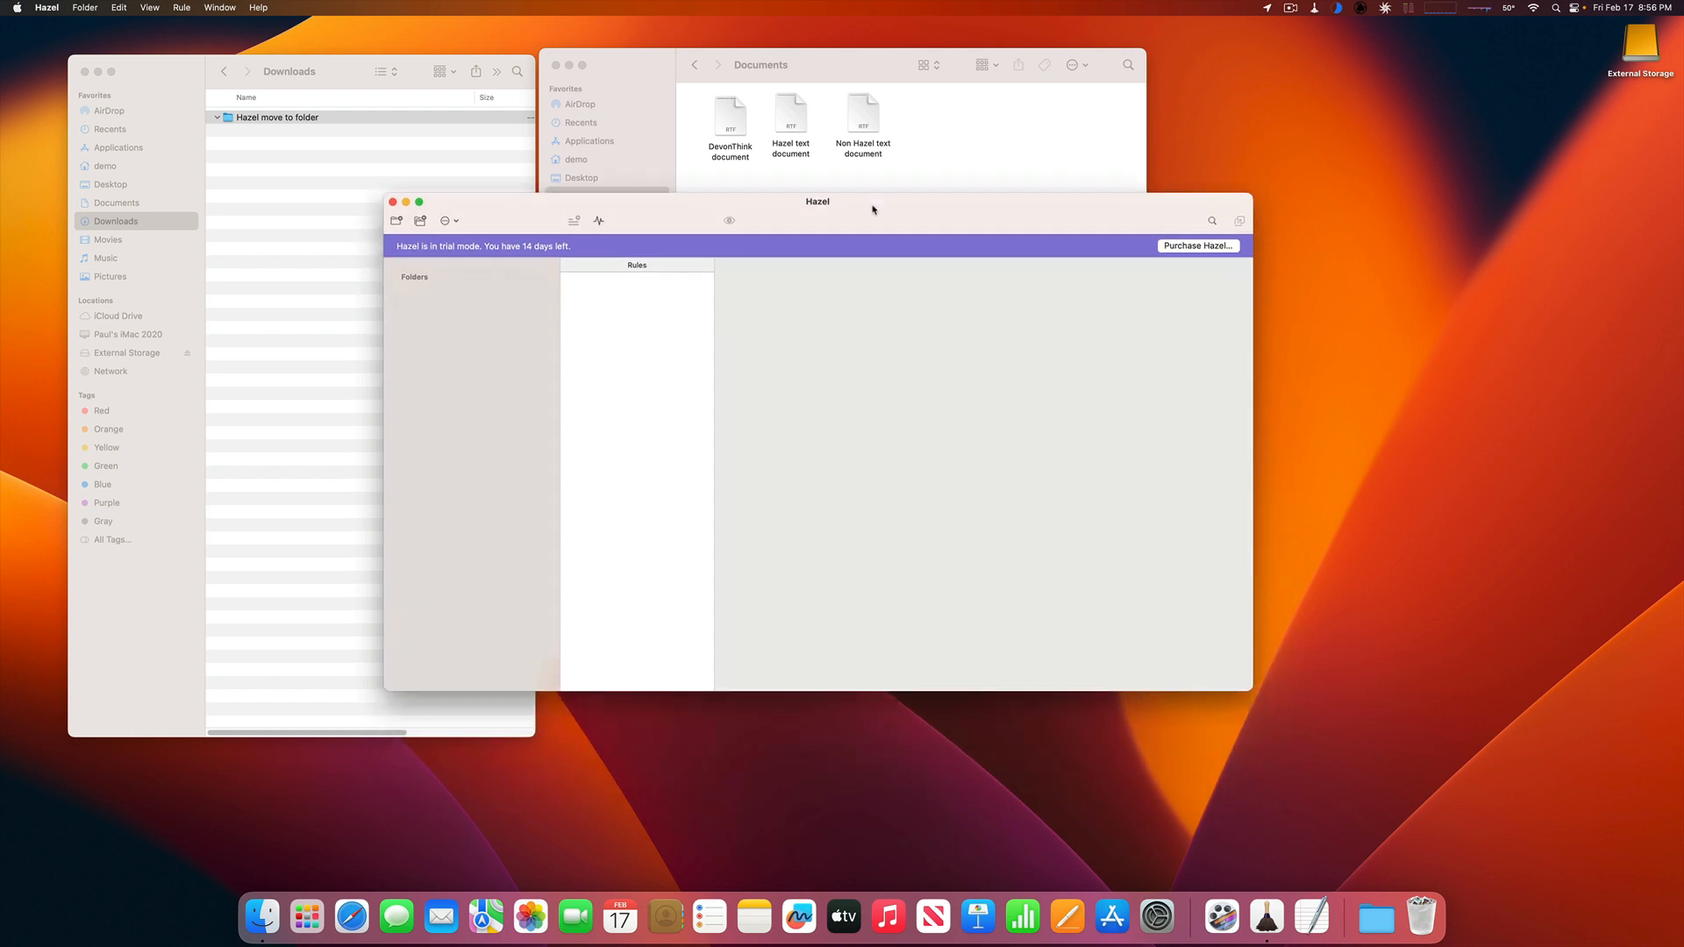
Add the Documents folder to the folders monitored by Hazel.
{"action": "left_click", "coordinate": [396, 222]}
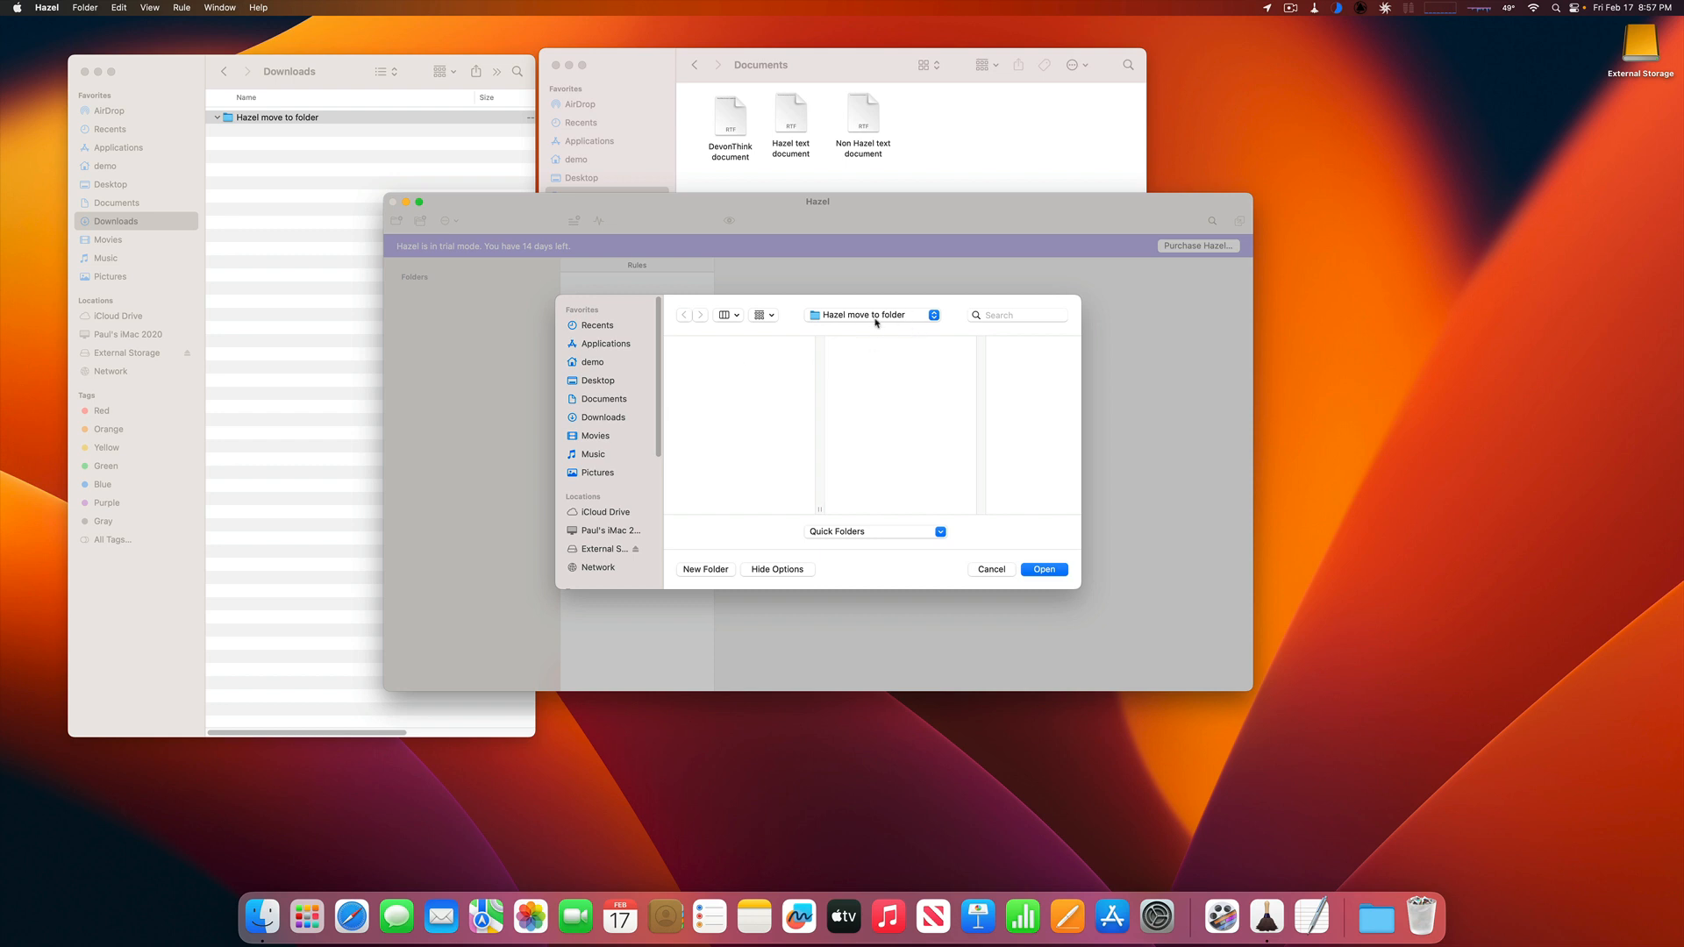
{"action": "left_click", "coordinate": [590, 401]}
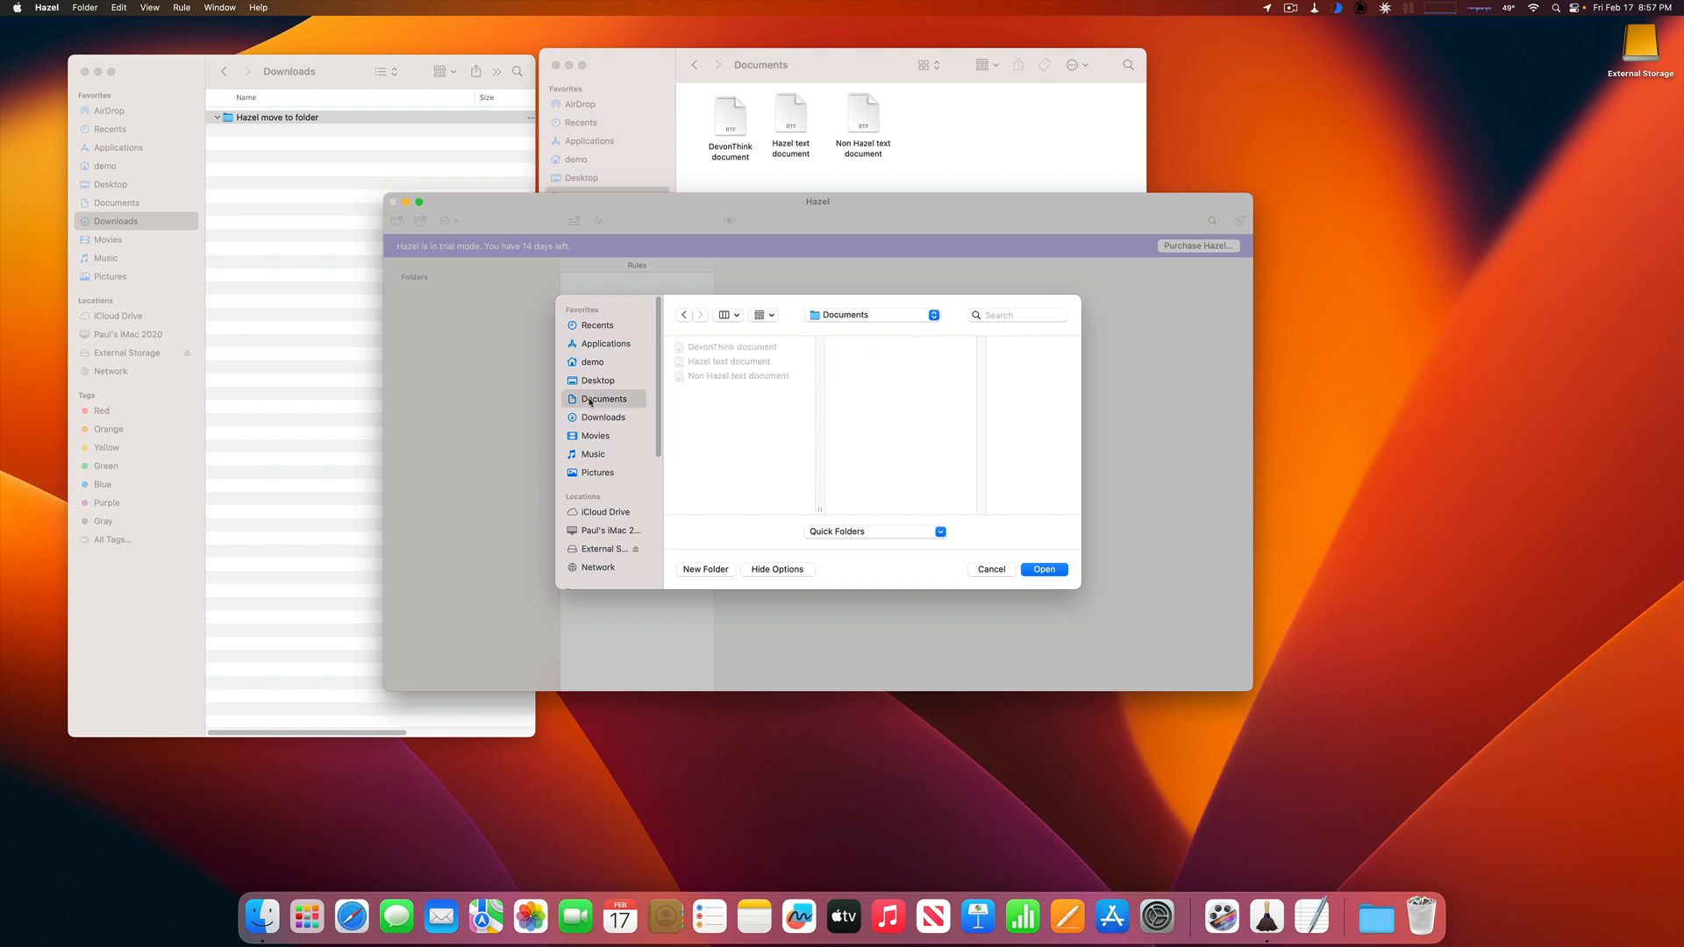
{"action": "left_click", "coordinate": [1043, 570]}
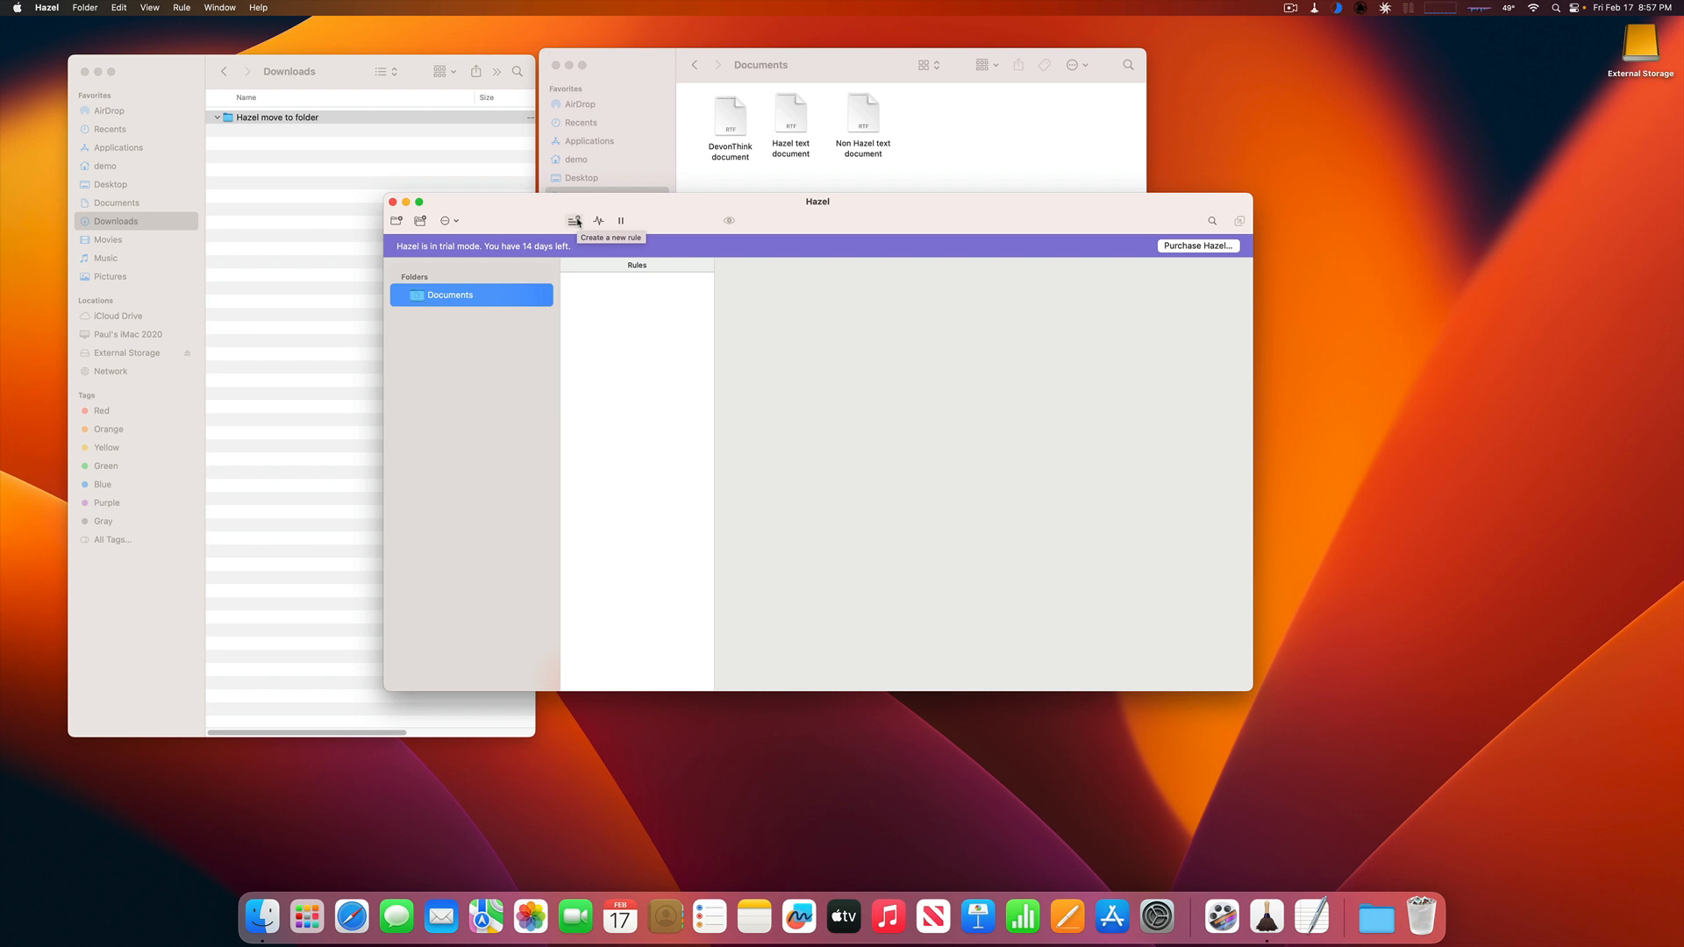
Create a rule for the Documents folder and name it "Devonthink filing rule".
{"action": "left_click", "coordinate": [575, 221]}
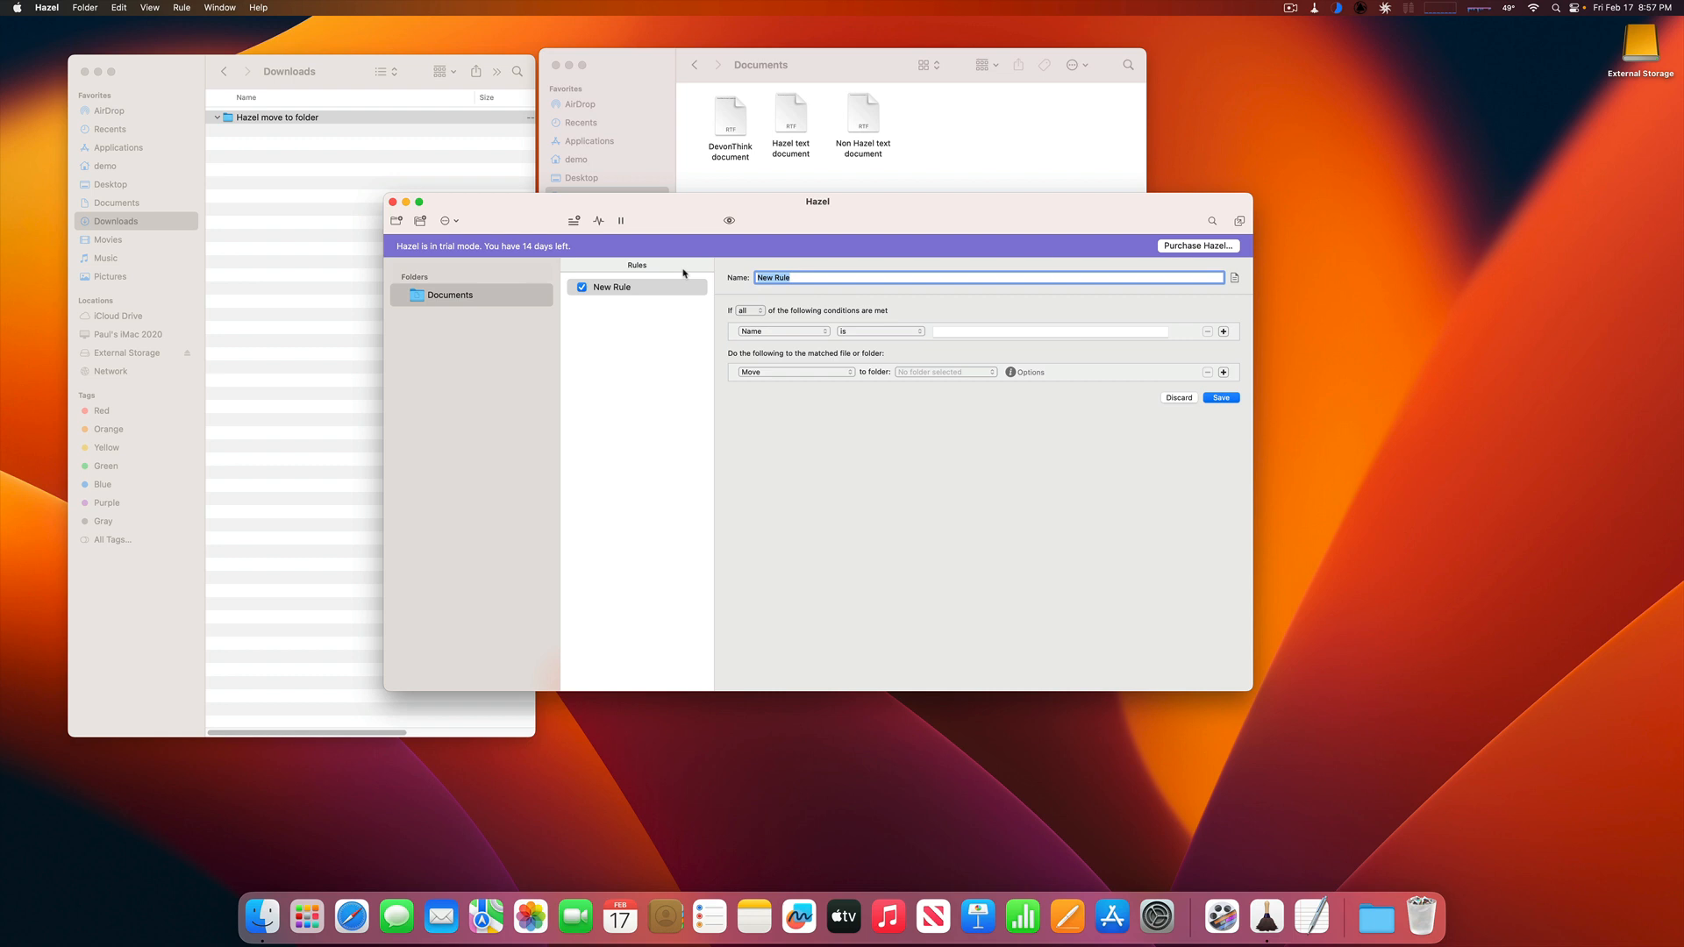
{"action": "type", "text": "Devonthink filing rule"}
{"action": "key", "text": "Return"}
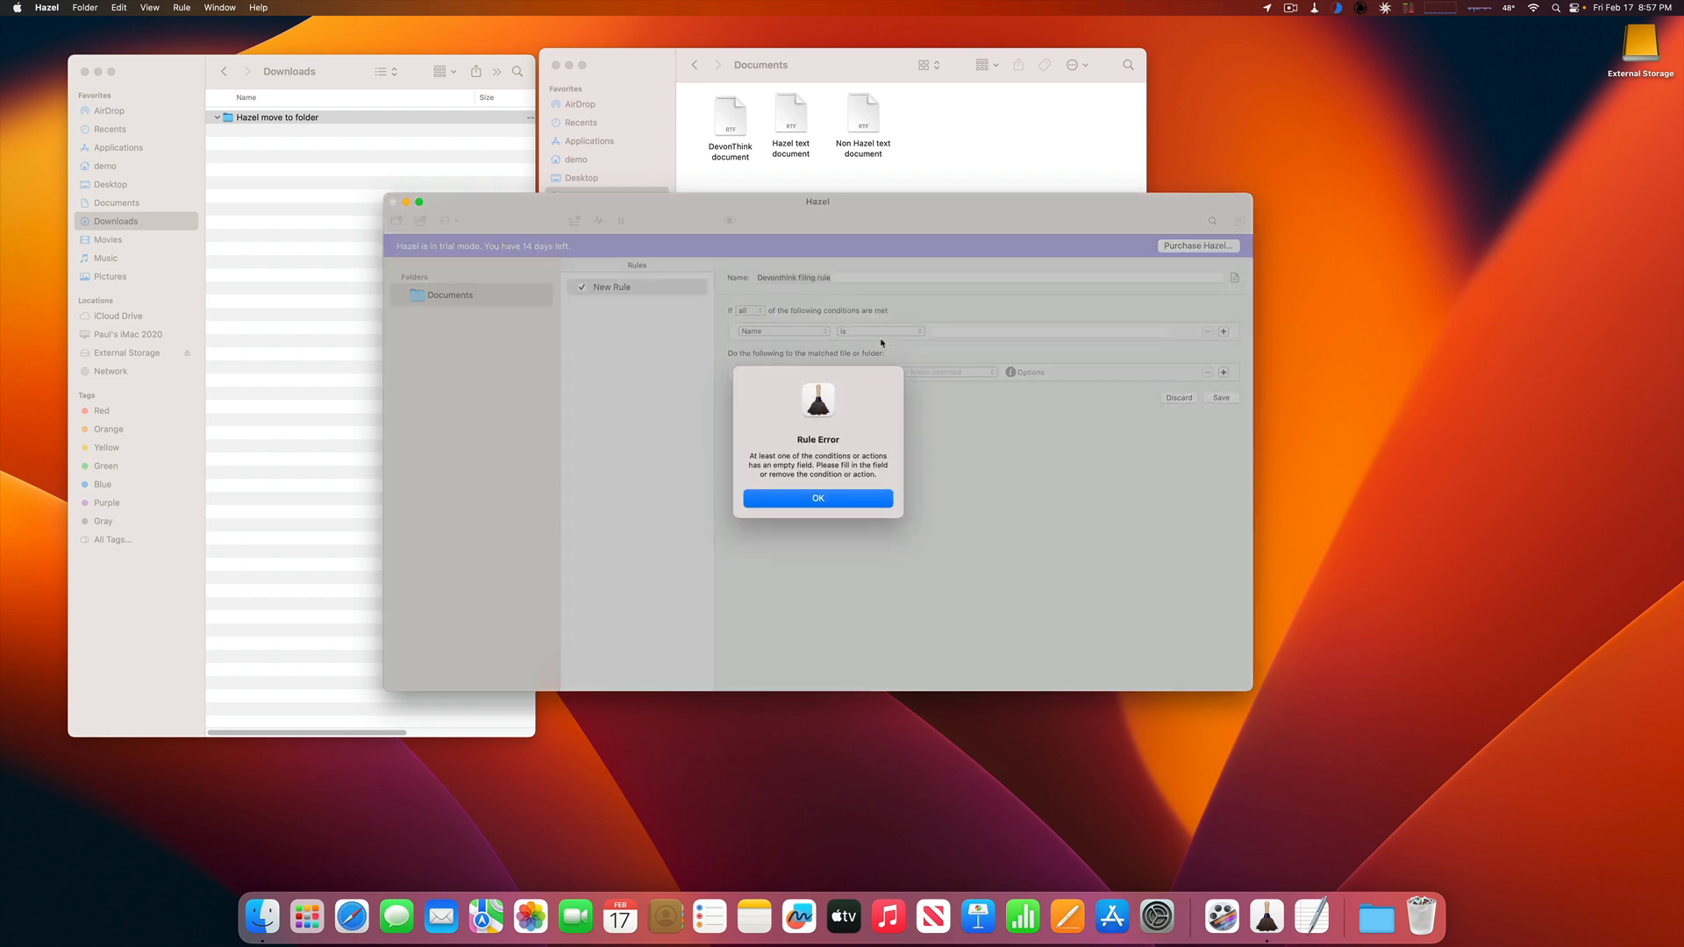
{"action": "left_click", "coordinate": [831, 508]}
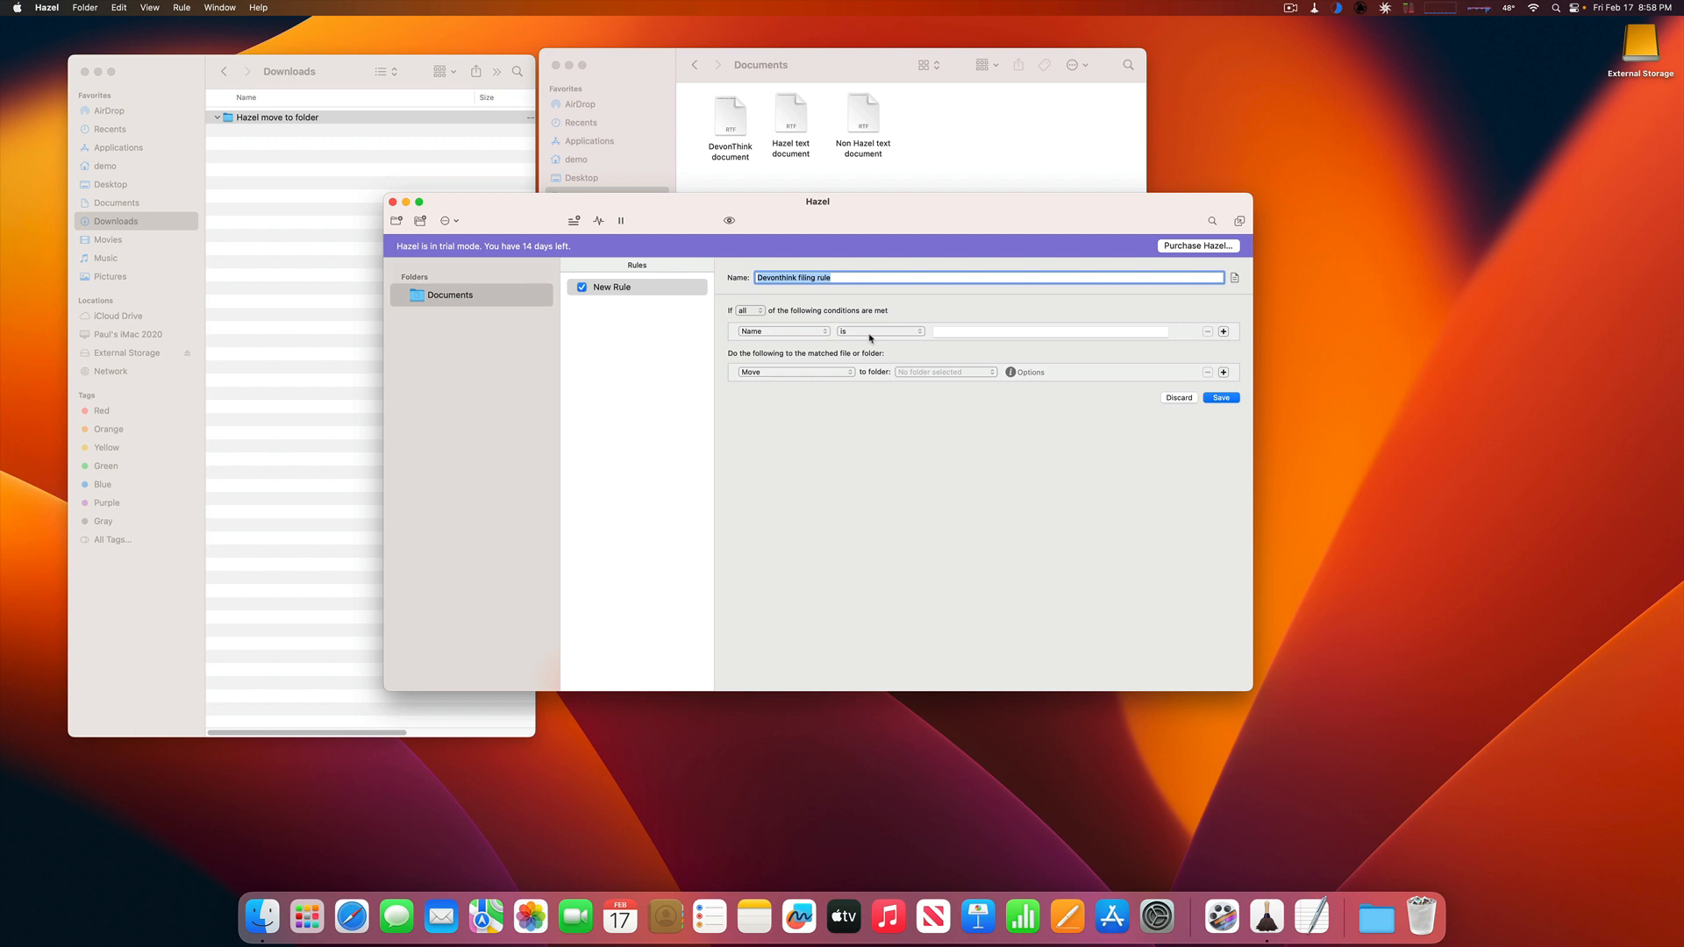
Set the rule's condition to match files whose contents contain "Devonthink".
{"action": "left_click", "coordinate": [786, 333]}
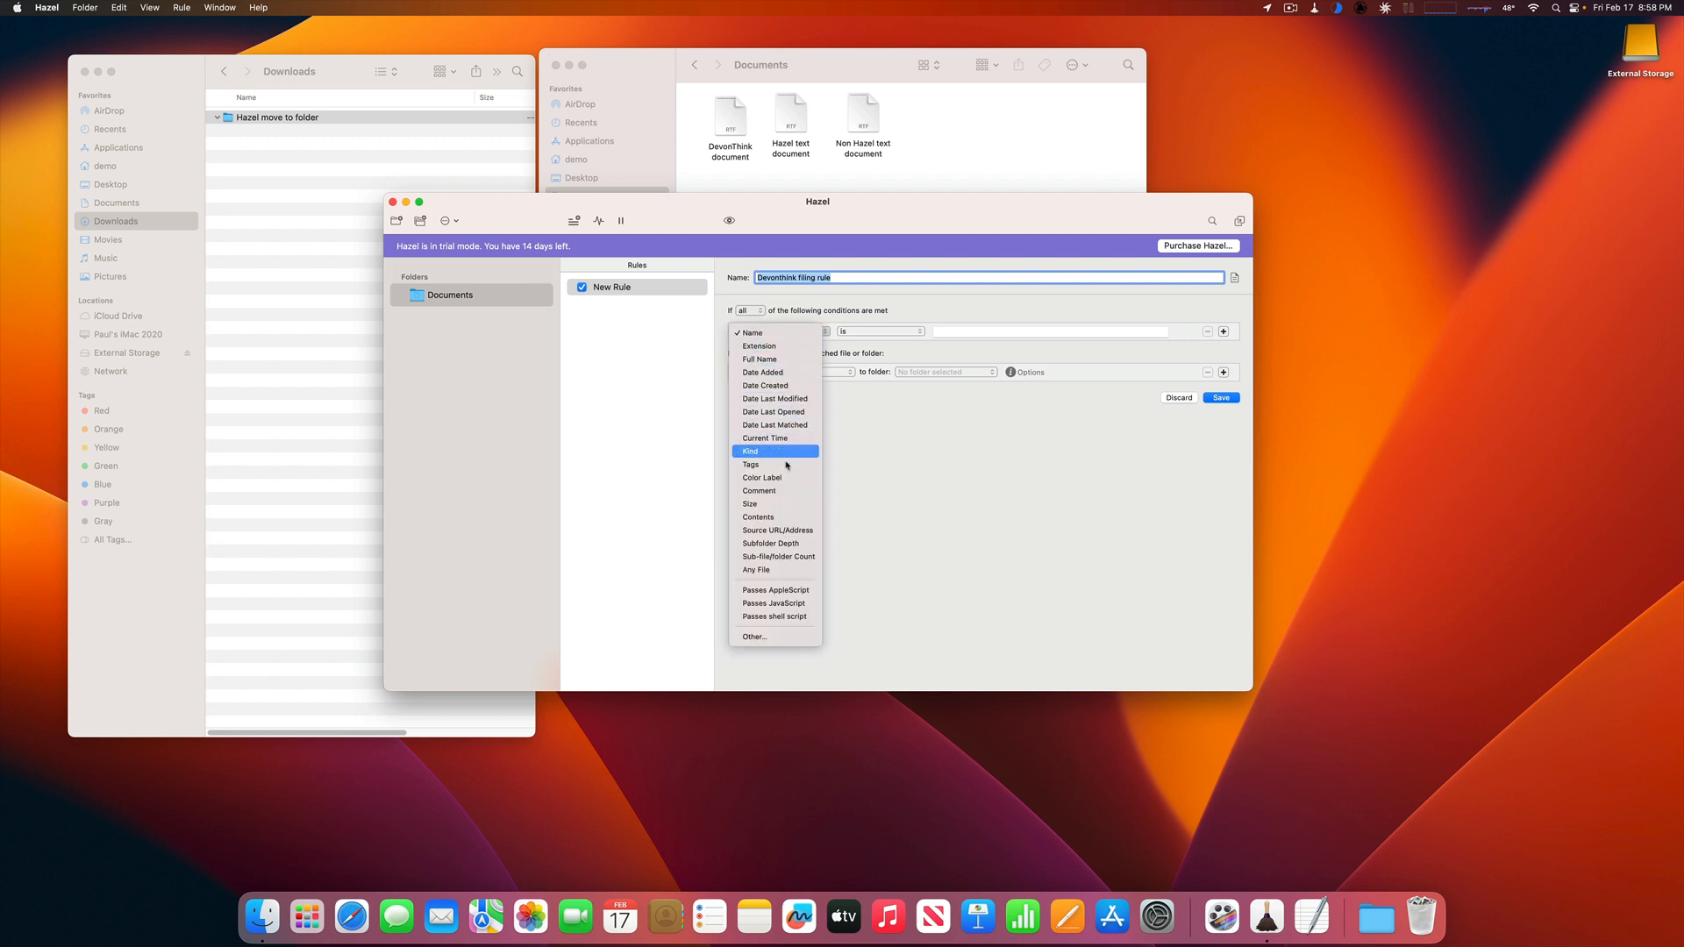
{"action": "left_click", "coordinate": [785, 517]}
{"action": "left_click", "coordinate": [953, 333]}
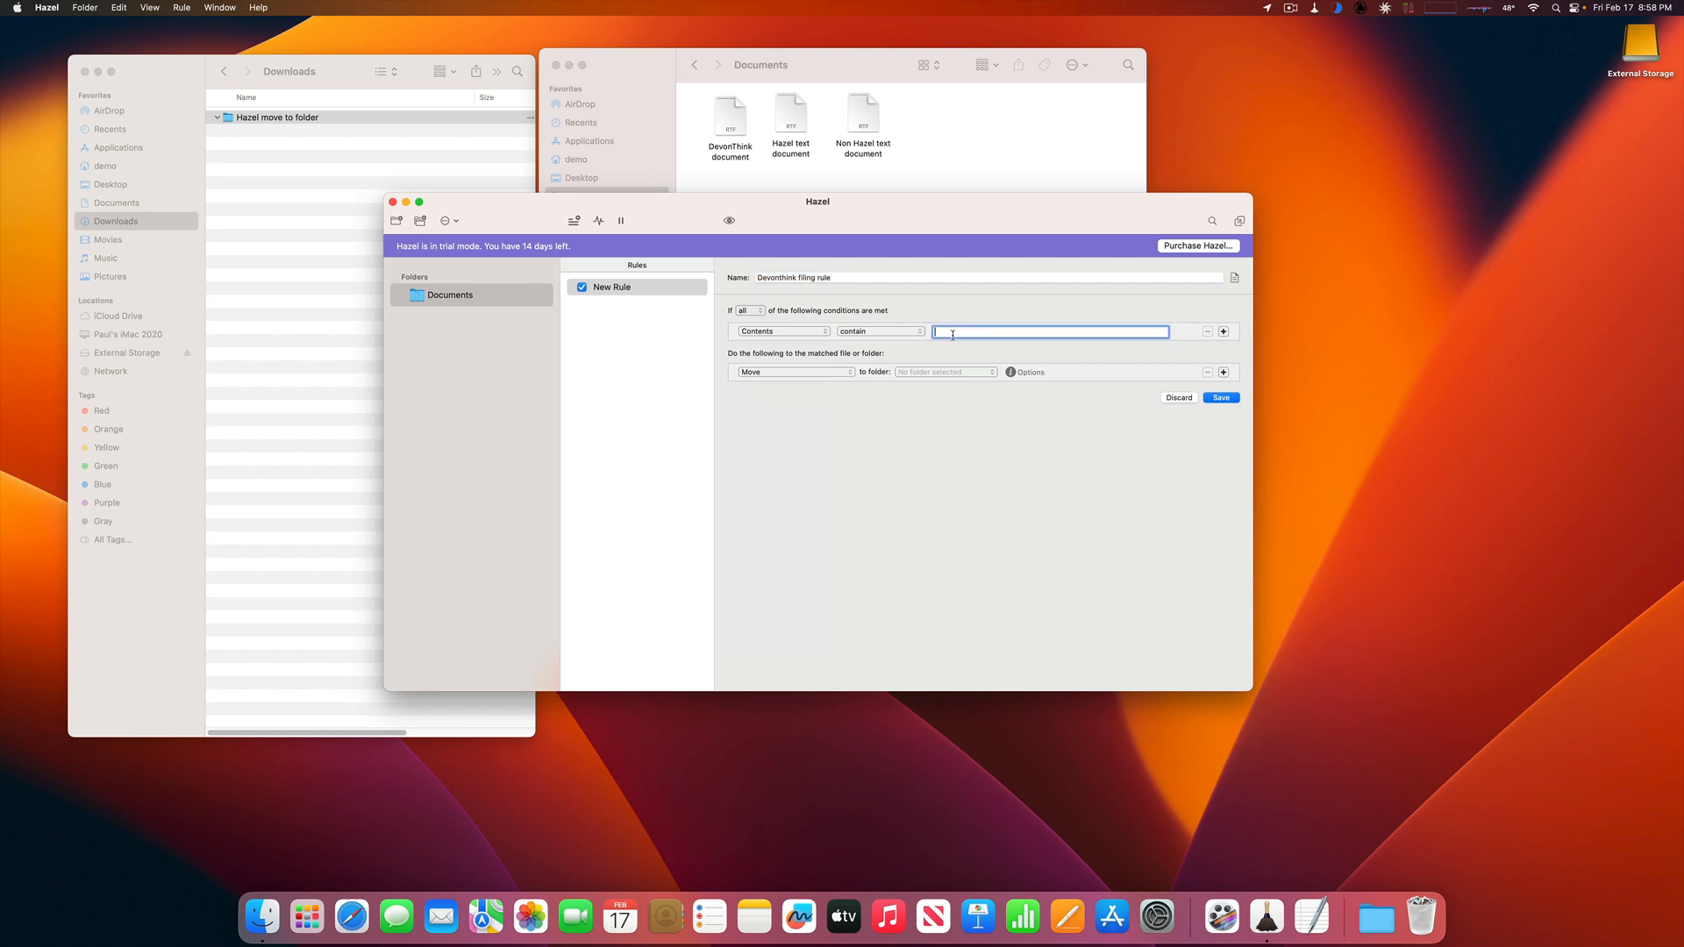
{"action": "type", "text": "Devonthink"}
{"action": "key", "text": "Return"}
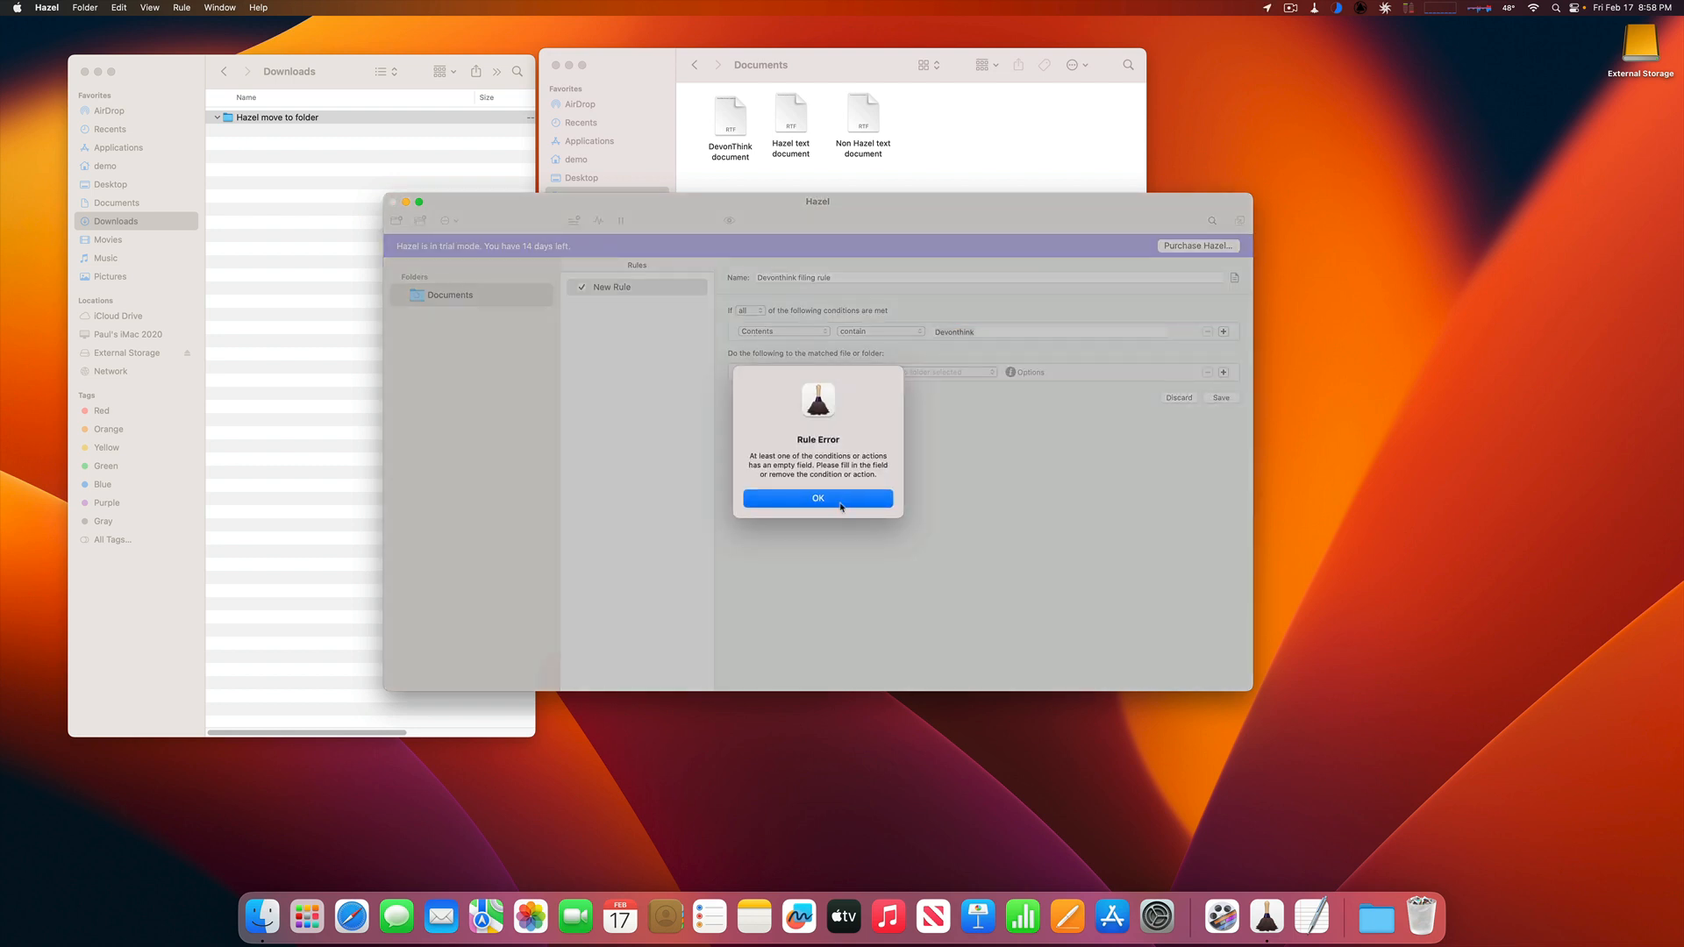
{"action": "left_click", "coordinate": [842, 497]}
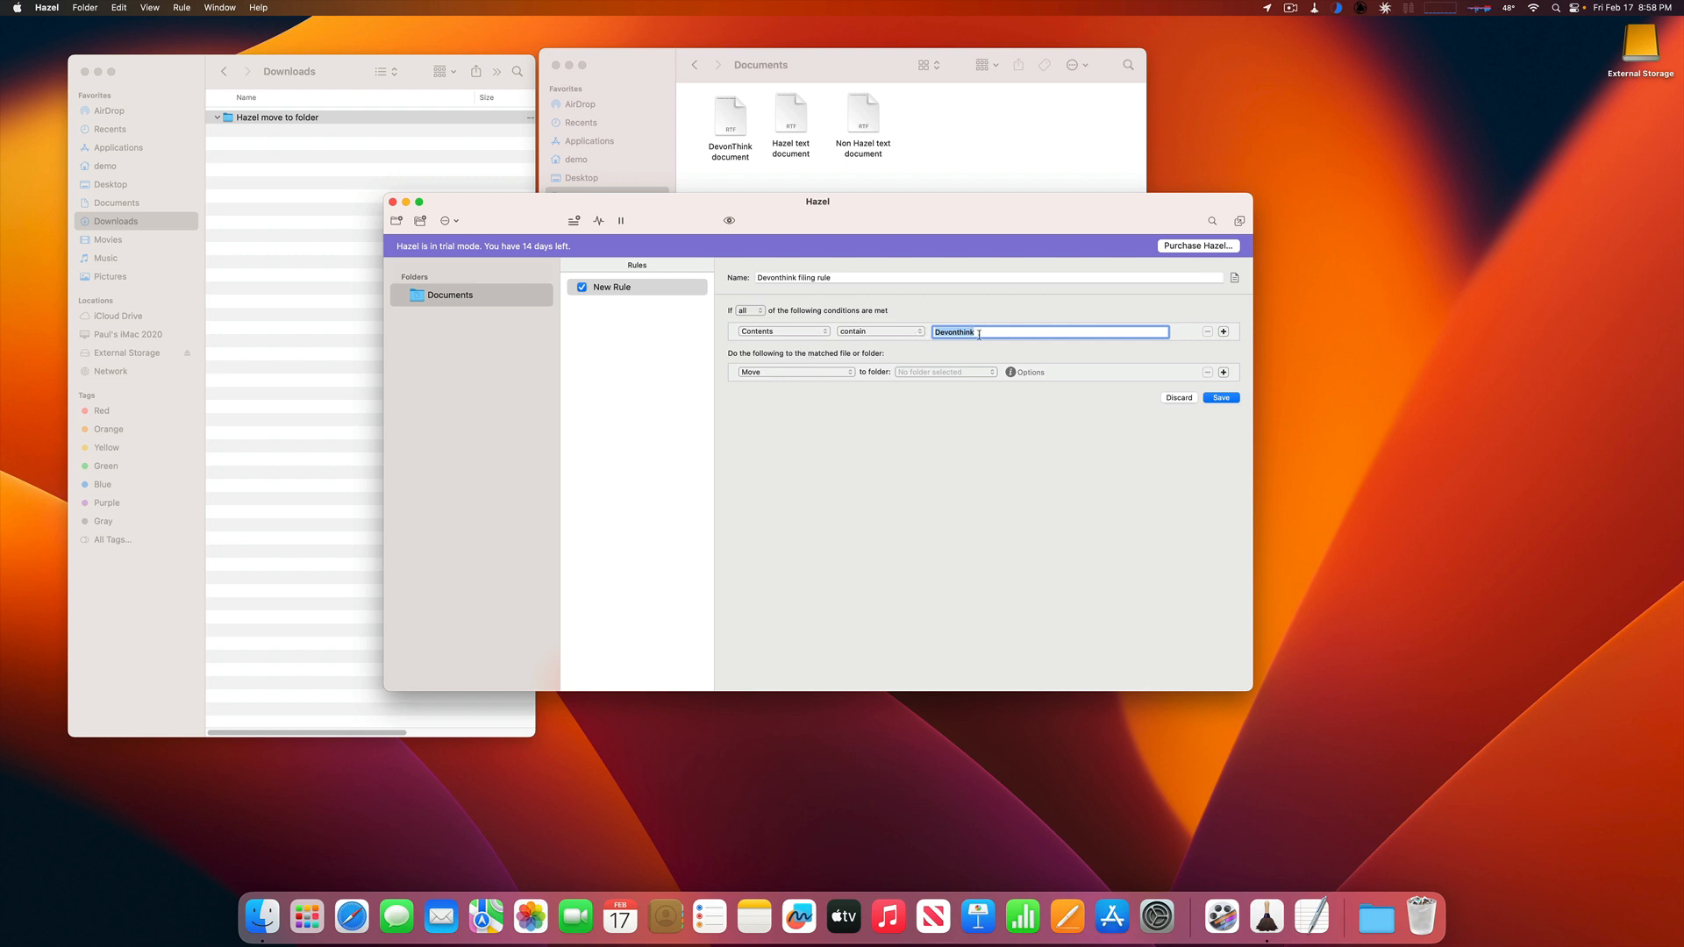
Set the rule's action to move matched files to "Hazel move to folder" inside Downloads.
{"action": "left_click", "coordinate": [778, 373]}
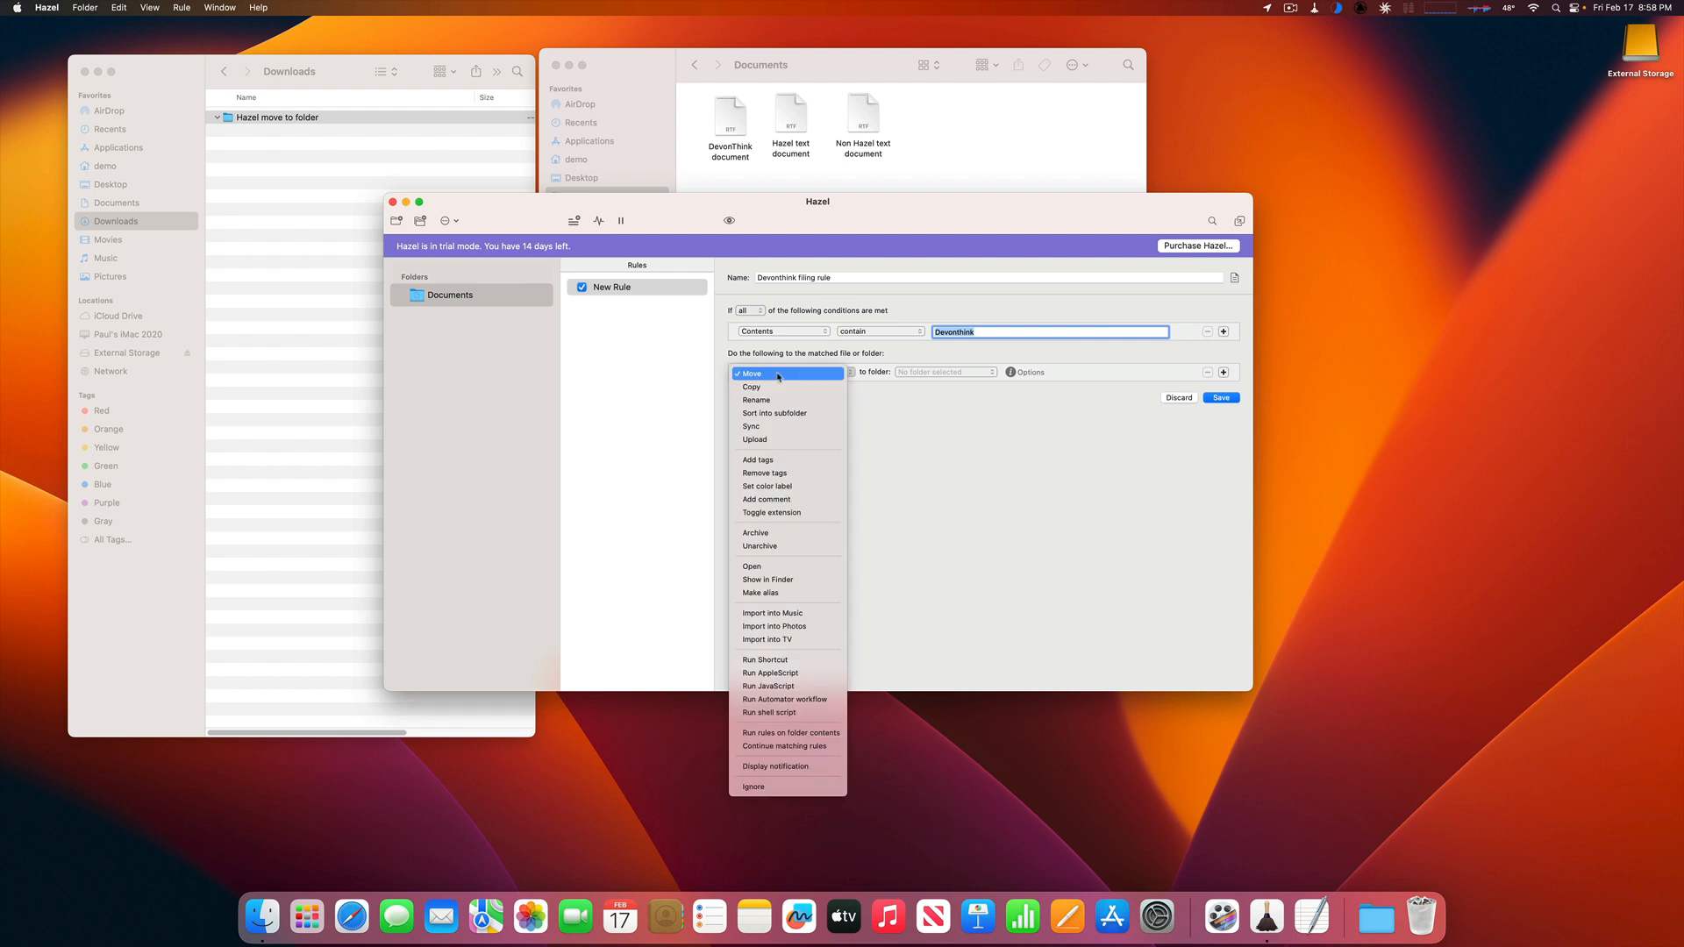
{"action": "left_click", "coordinate": [778, 373]}
{"action": "left_click", "coordinate": [994, 374]}
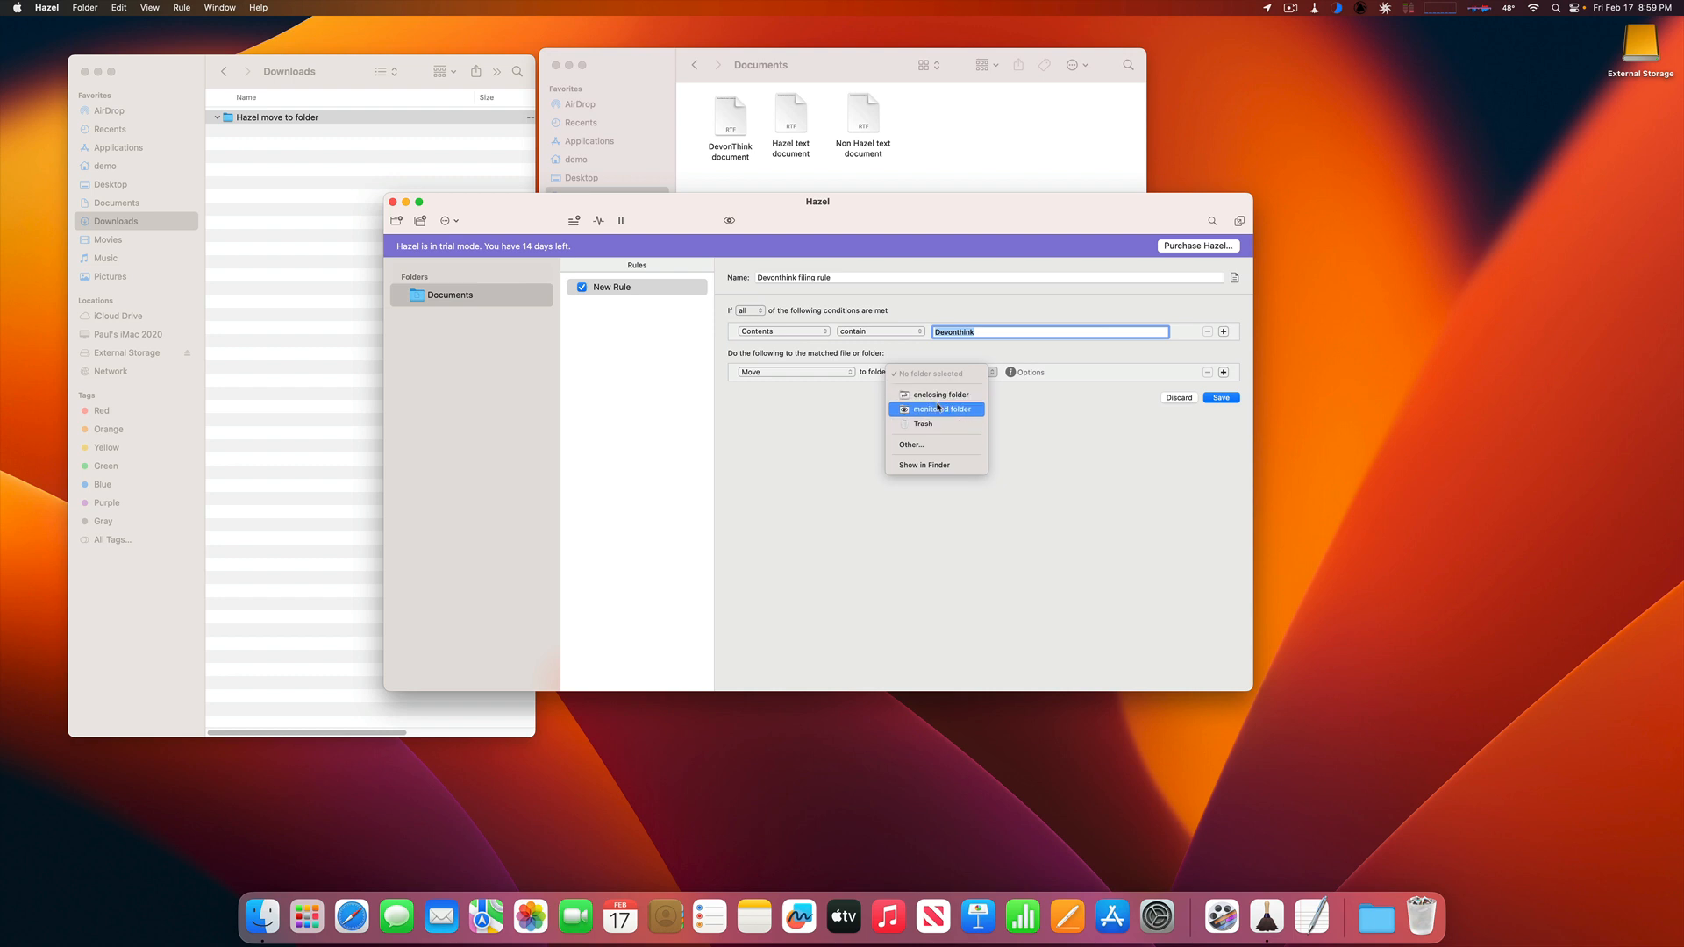
{"action": "left_click", "coordinate": [924, 452]}
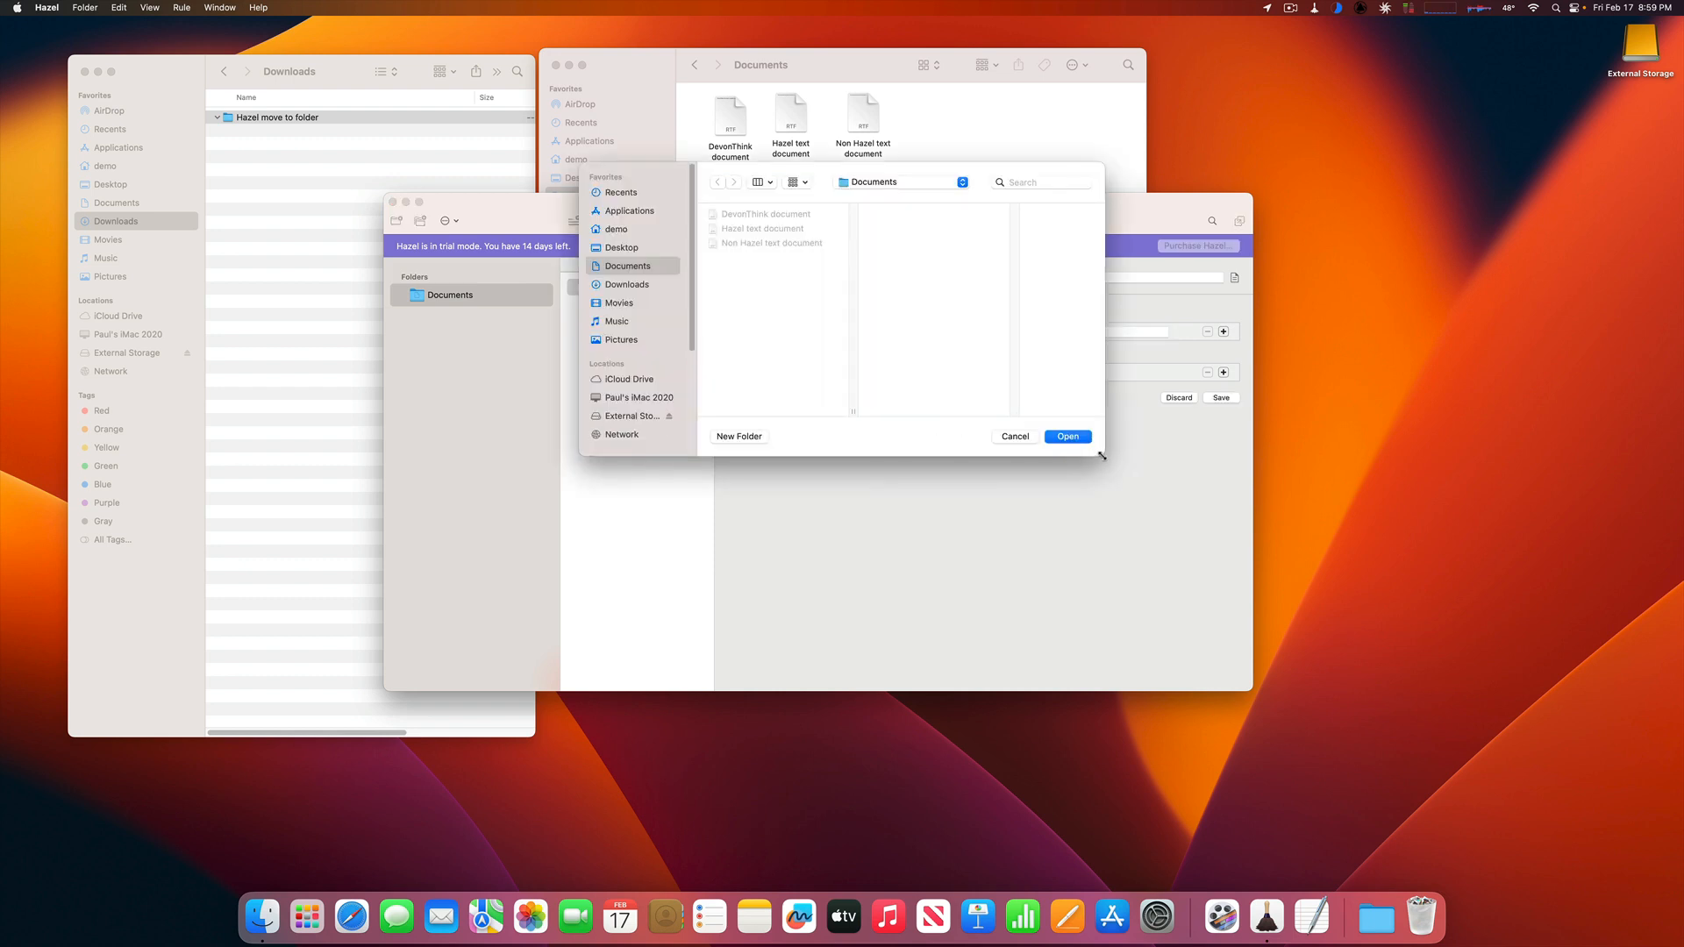
{"action": "left_click_drag", "start_coordinate": [1102, 456], "coordinate": [1071, 532]}
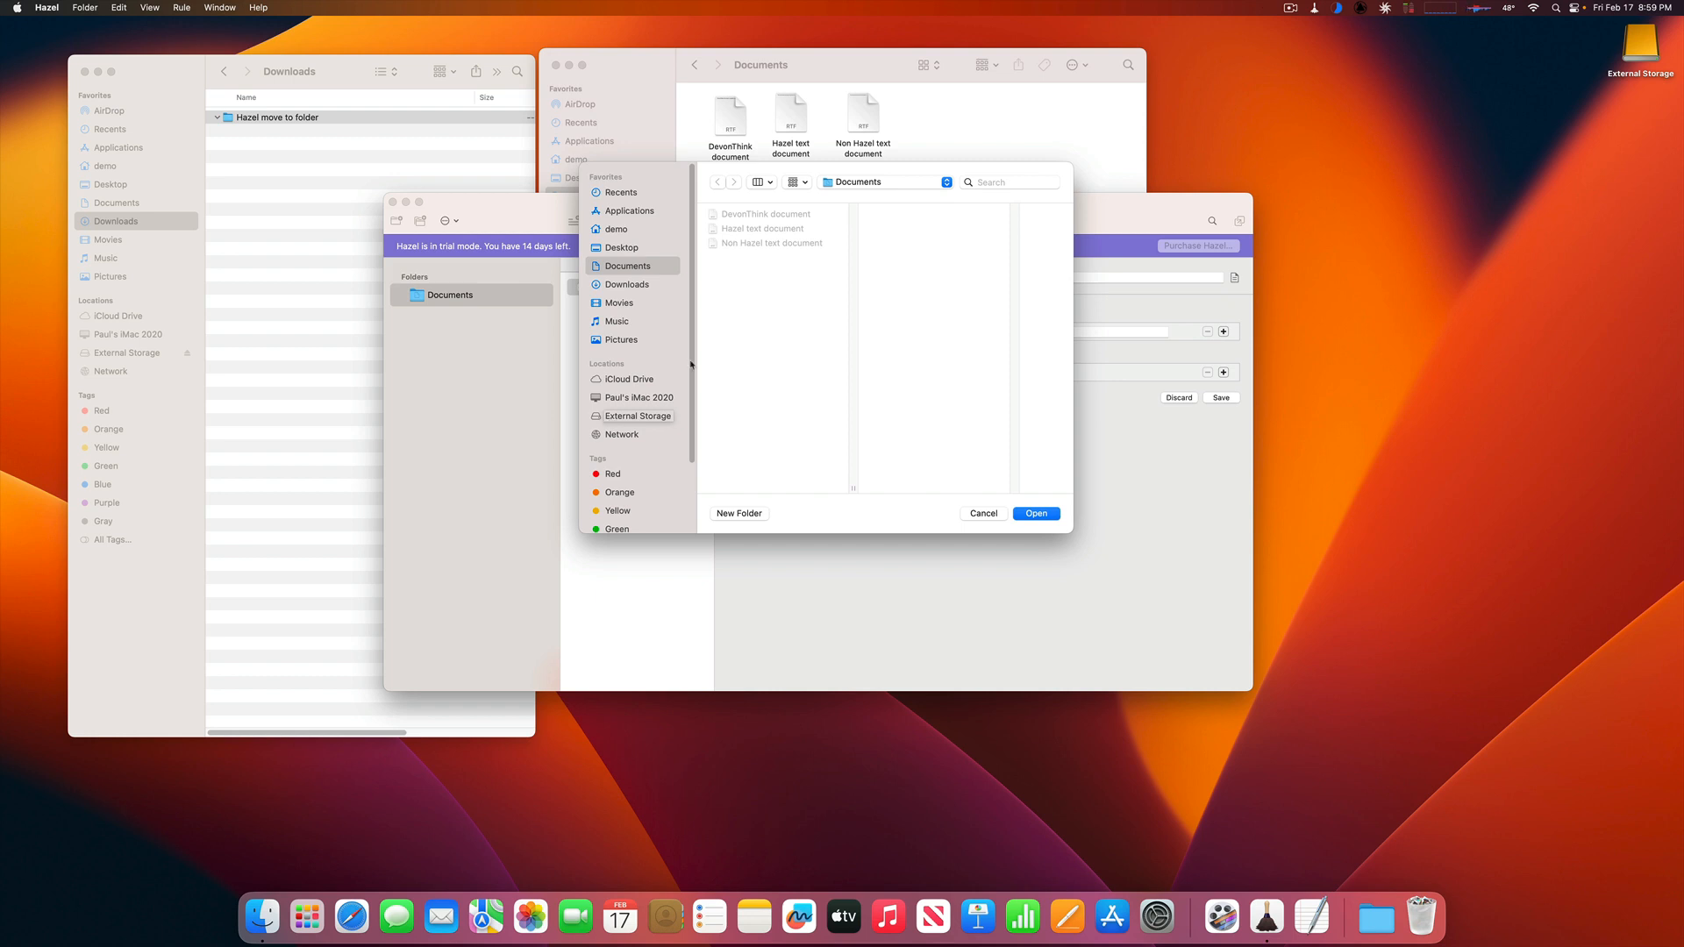
{"action": "left_click", "coordinate": [628, 284]}
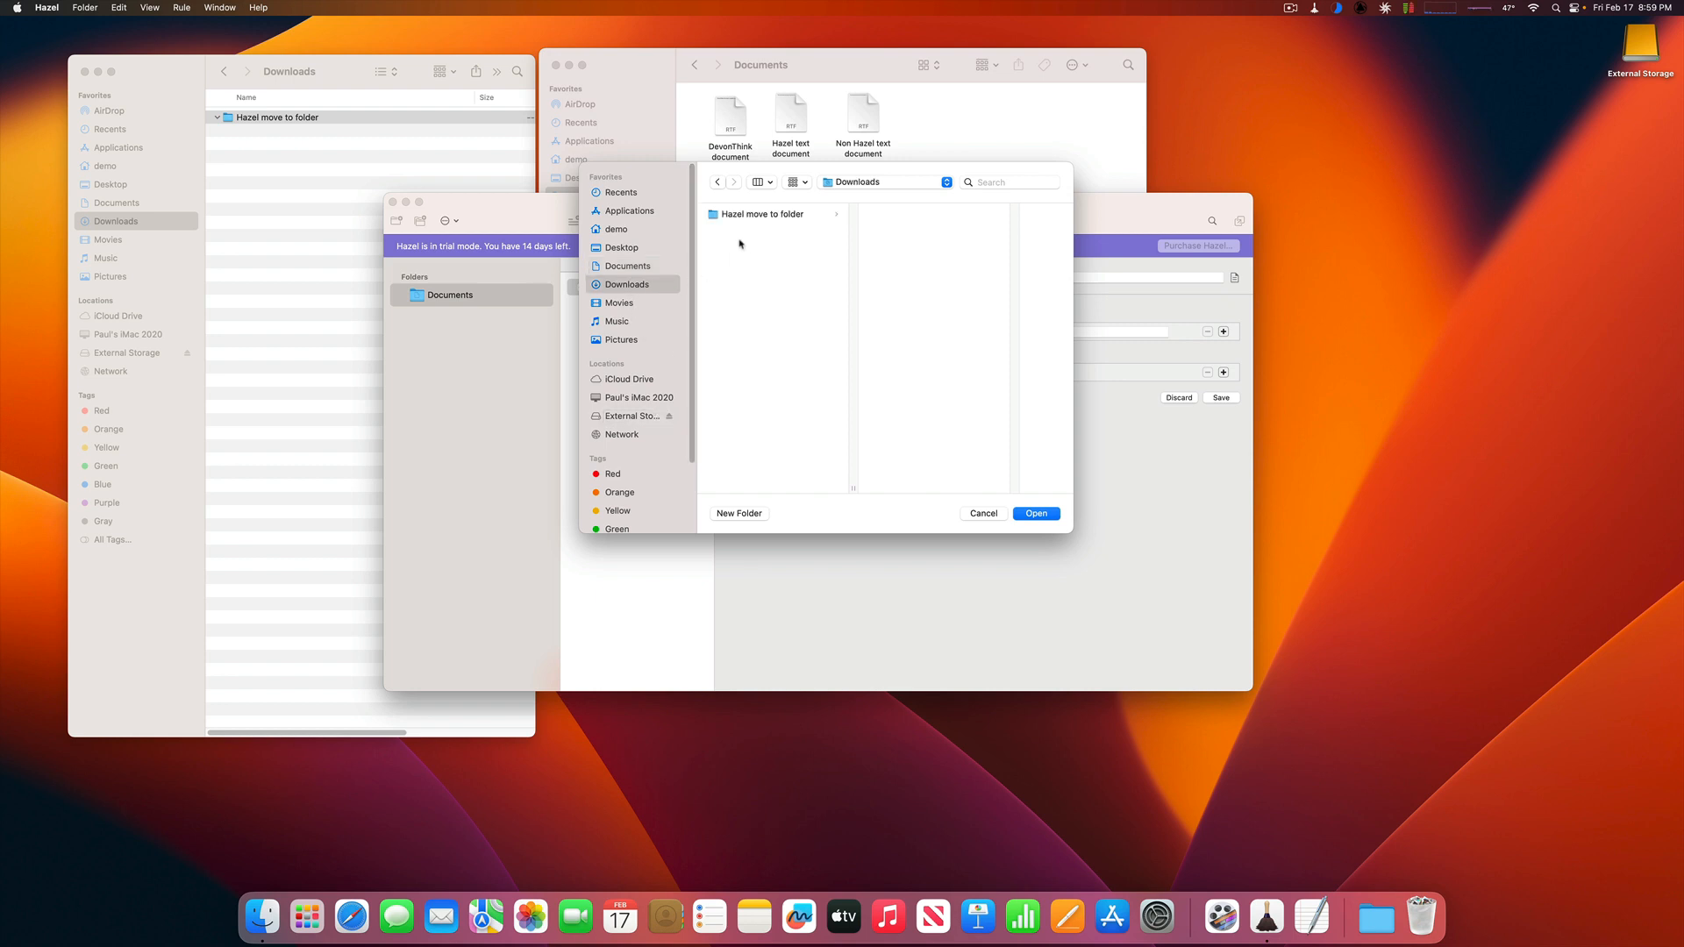
{"action": "left_click", "coordinate": [742, 215]}
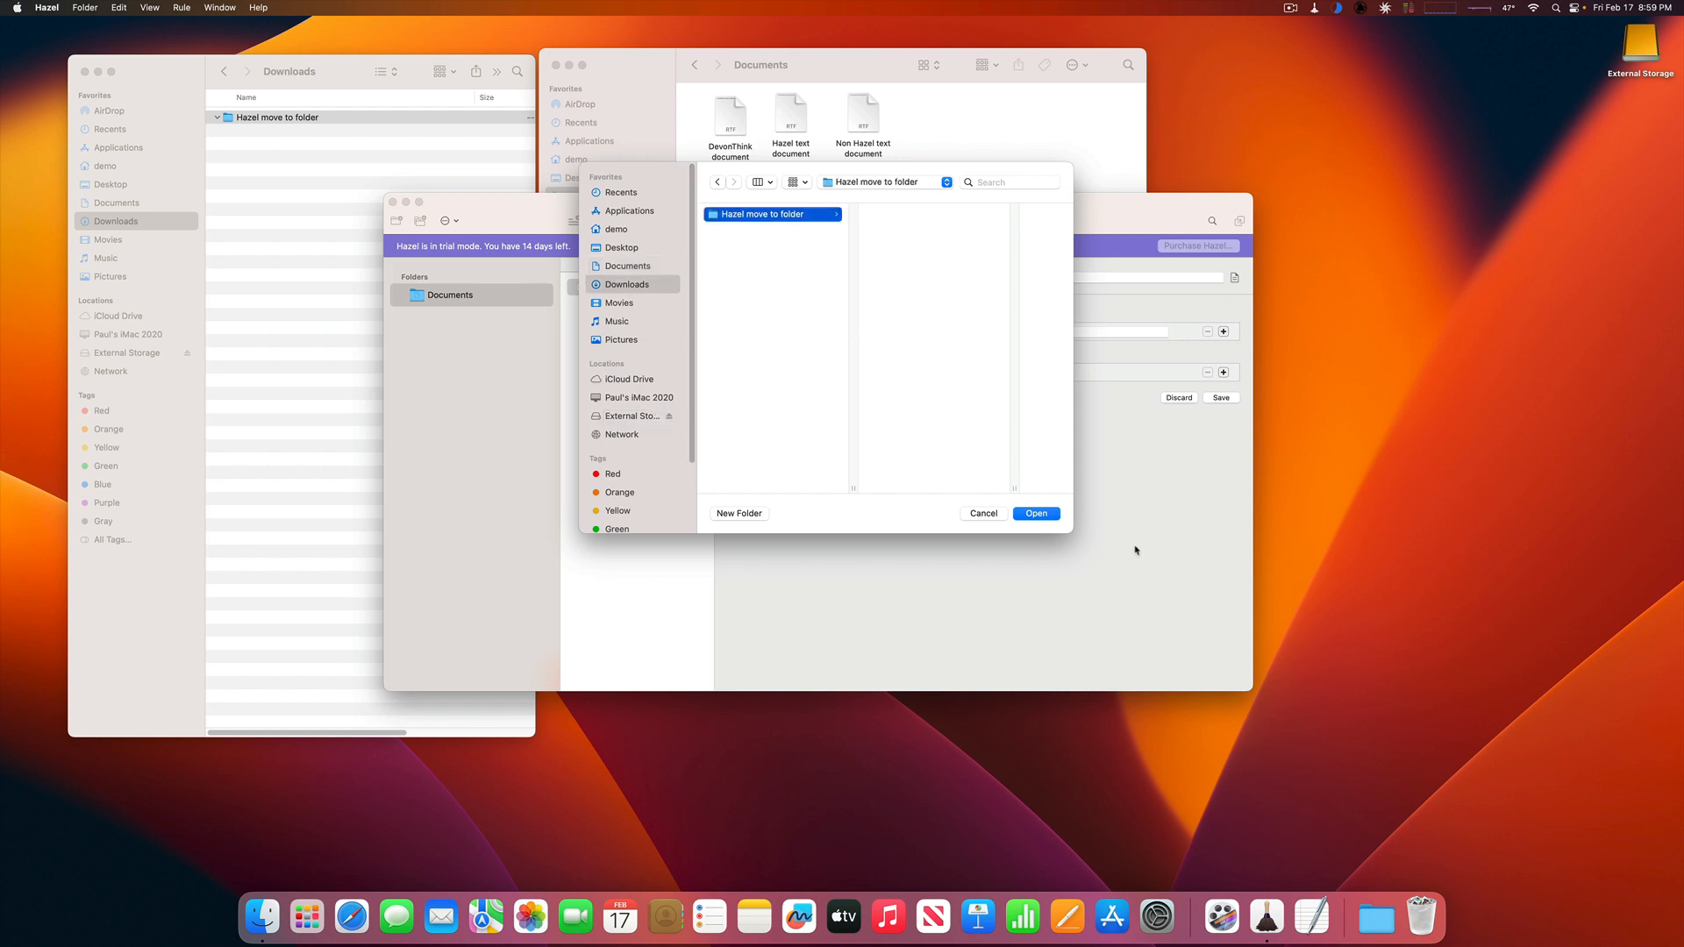
{"action": "left_click", "coordinate": [1035, 514]}
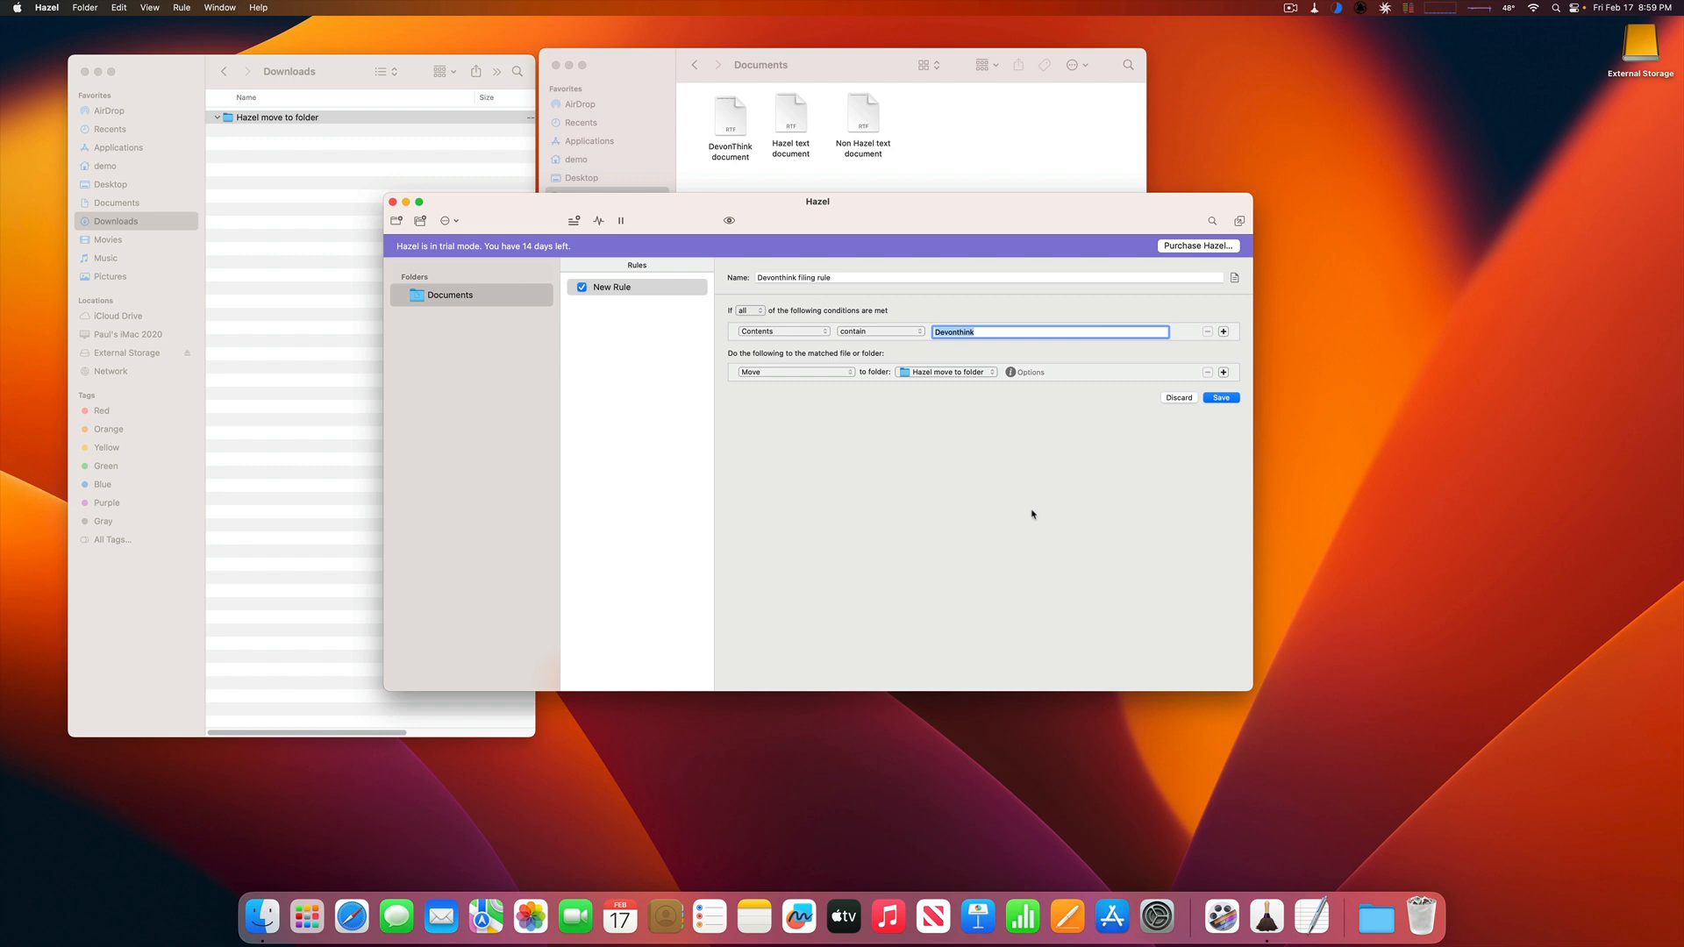
Review the move action's options for existing and duplicate files, and save the rule.
{"action": "left_click", "coordinate": [1010, 371]}
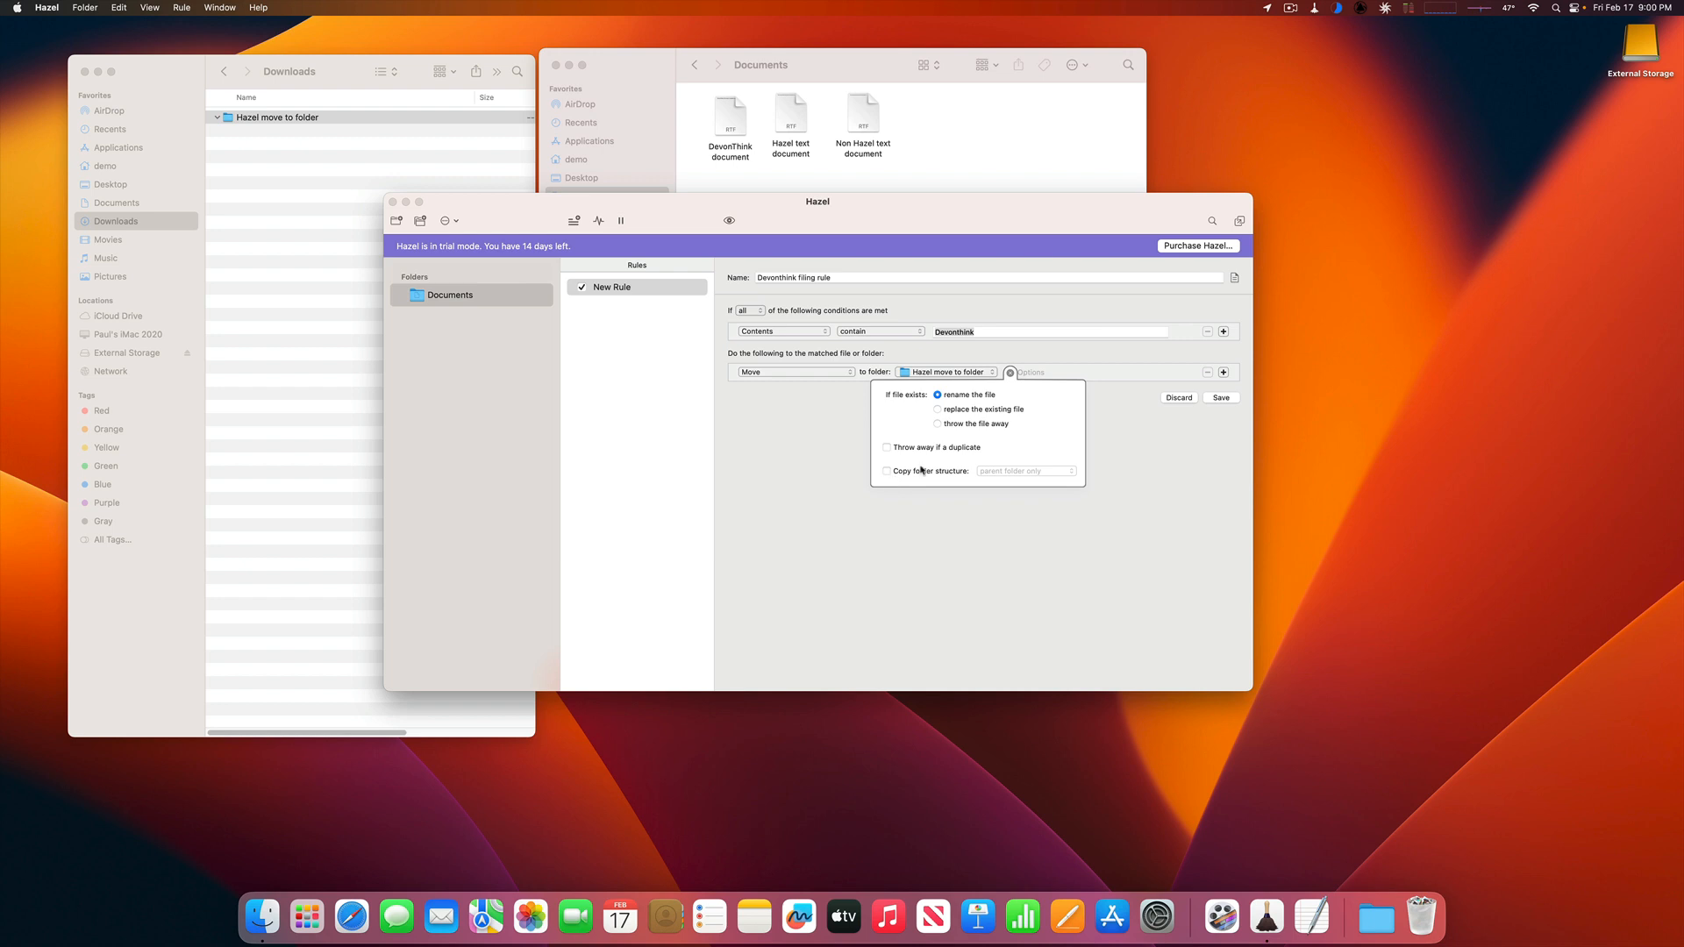
{"action": "left_click", "coordinate": [1115, 414]}
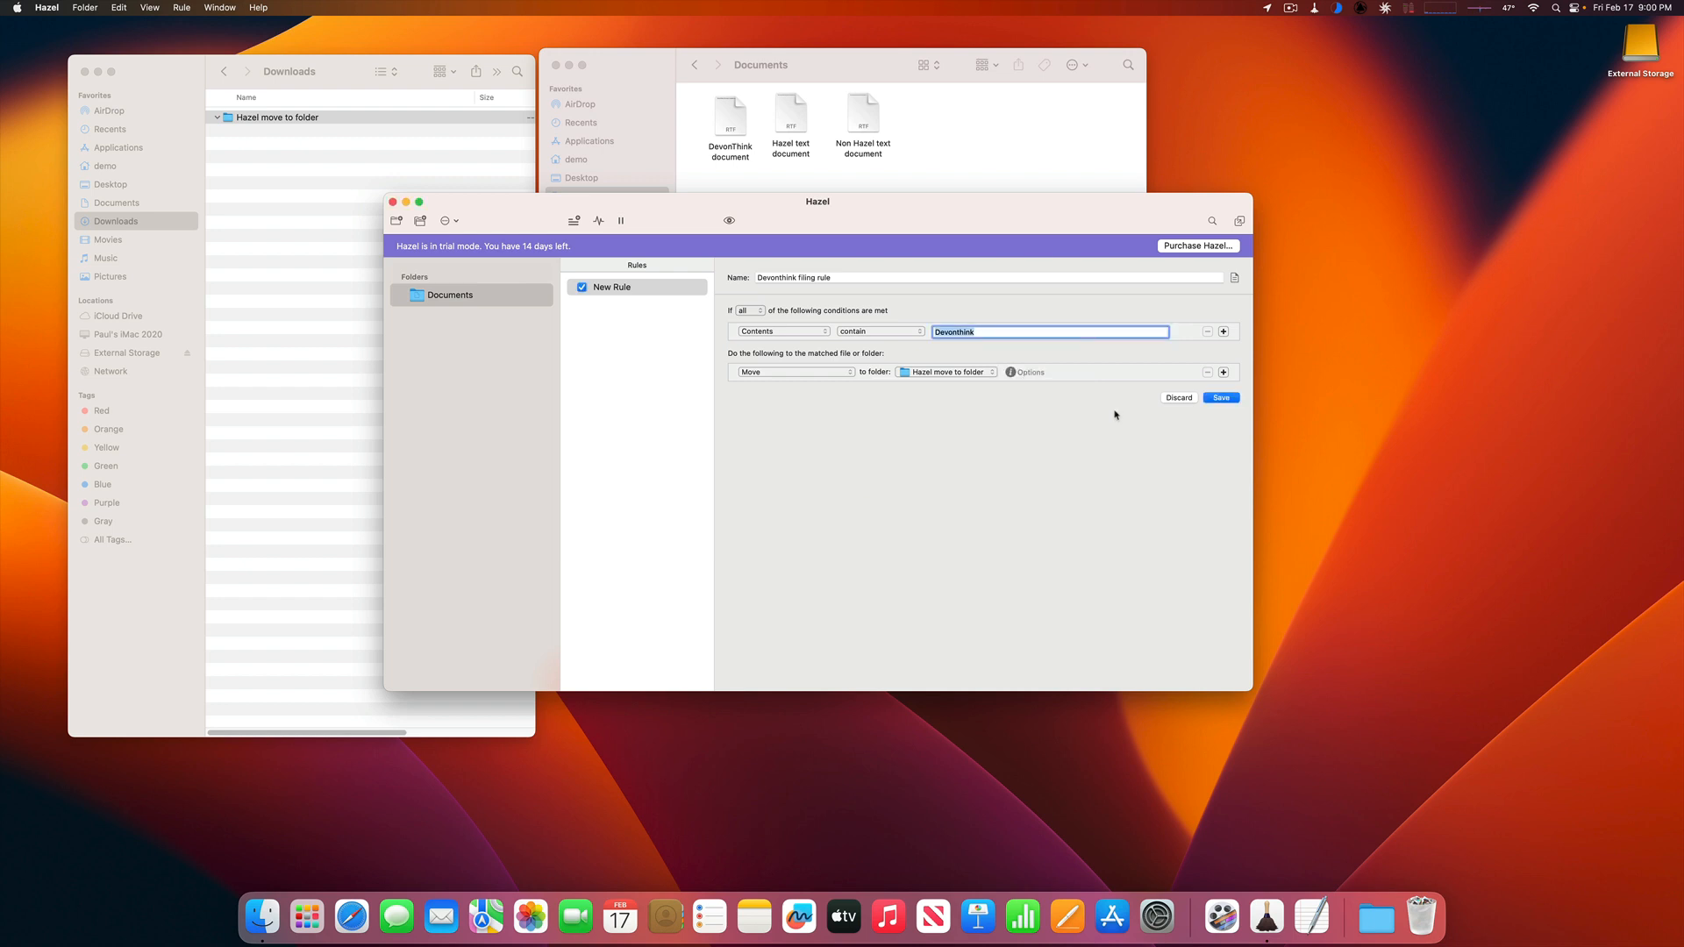
{"action": "left_click", "coordinate": [1222, 399]}
Uncover the Documents window and open "Hazel move to folder" in Downloads to check which files the rule moves.
{"action": "left_click_drag", "start_coordinate": [965, 207], "coordinate": [984, 398]}
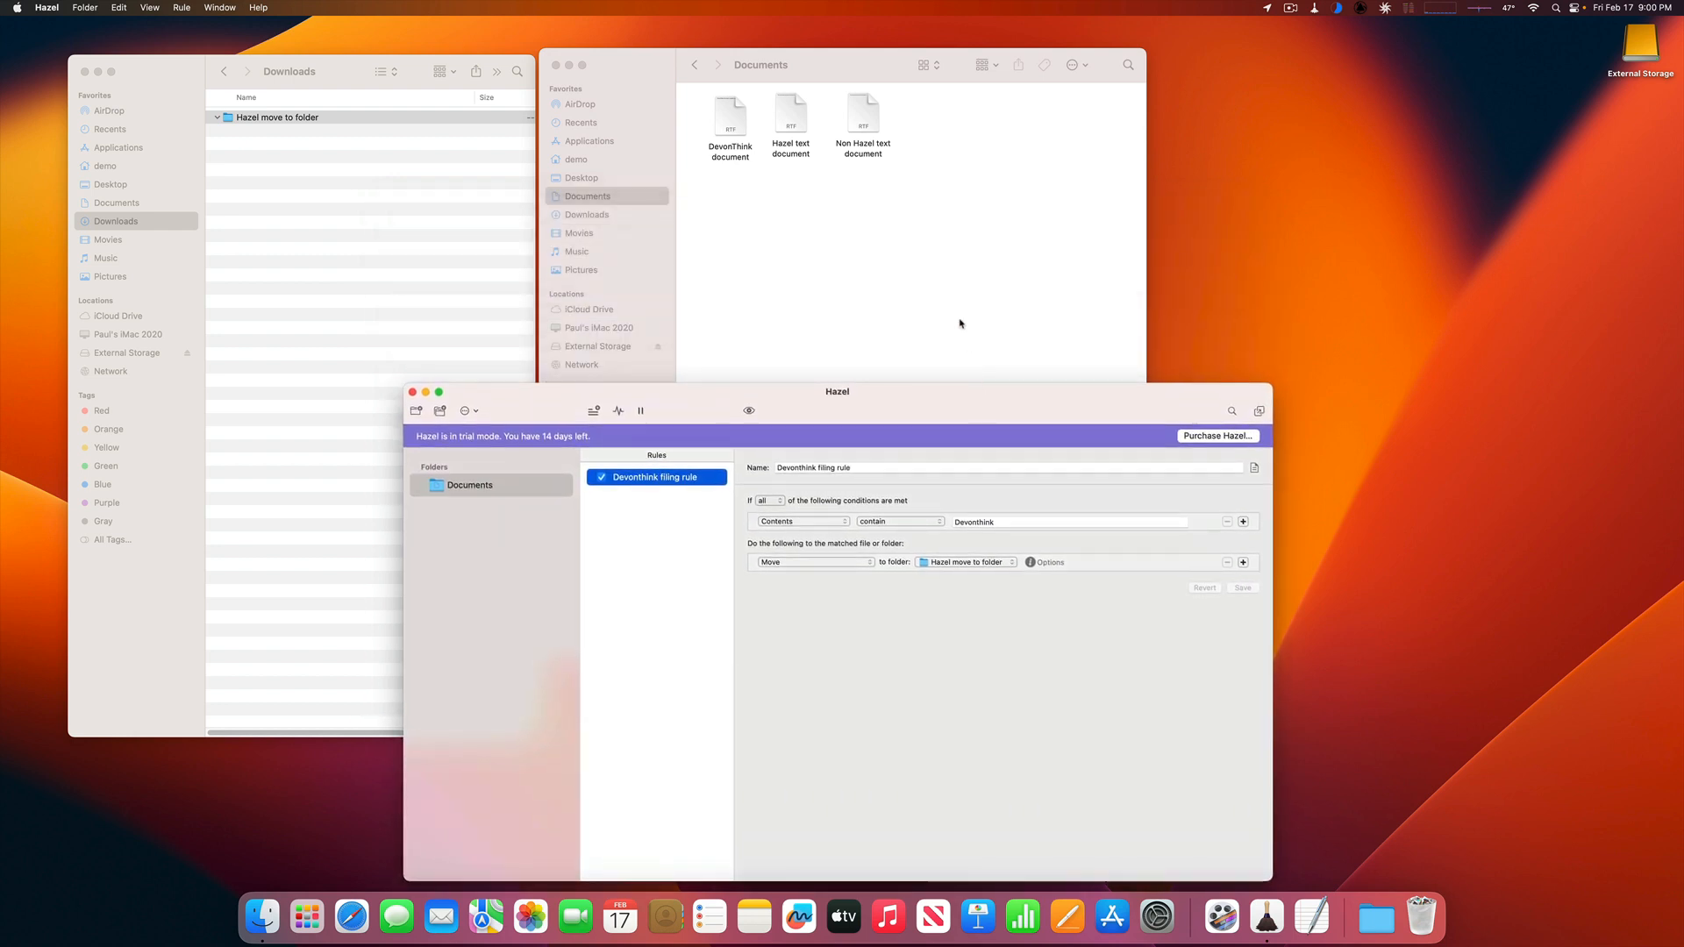
{"action": "left_click", "coordinate": [956, 318]}
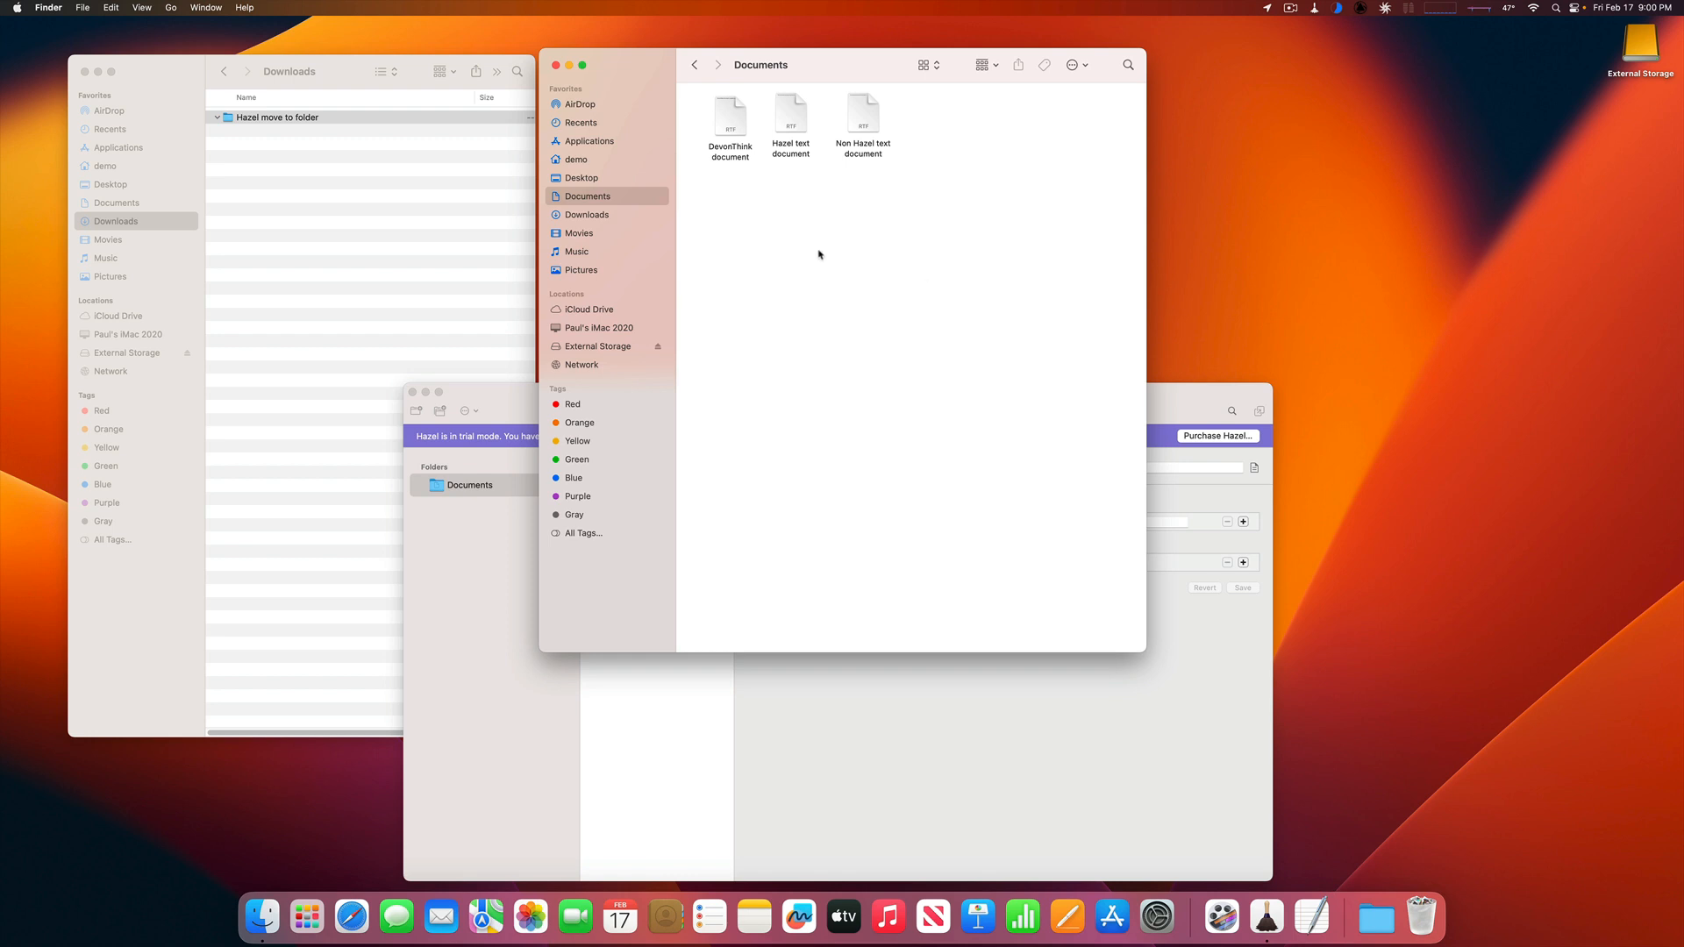
{"action": "left_click", "coordinate": [453, 235]}
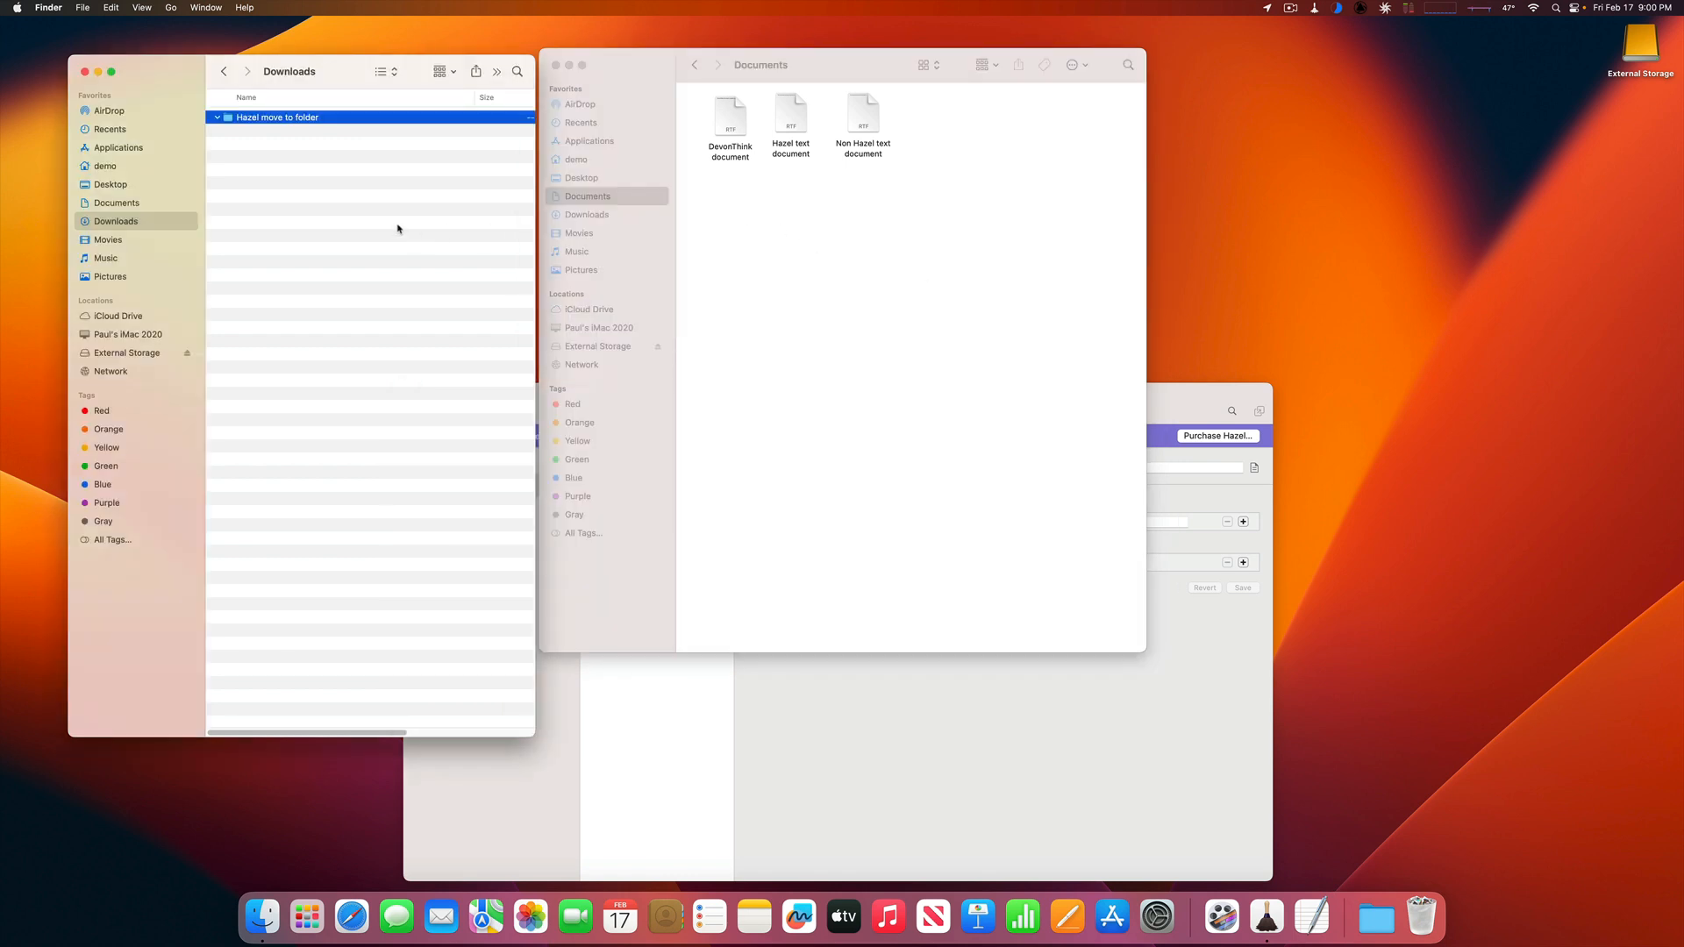
{"action": "double_click", "coordinate": [231, 120]}
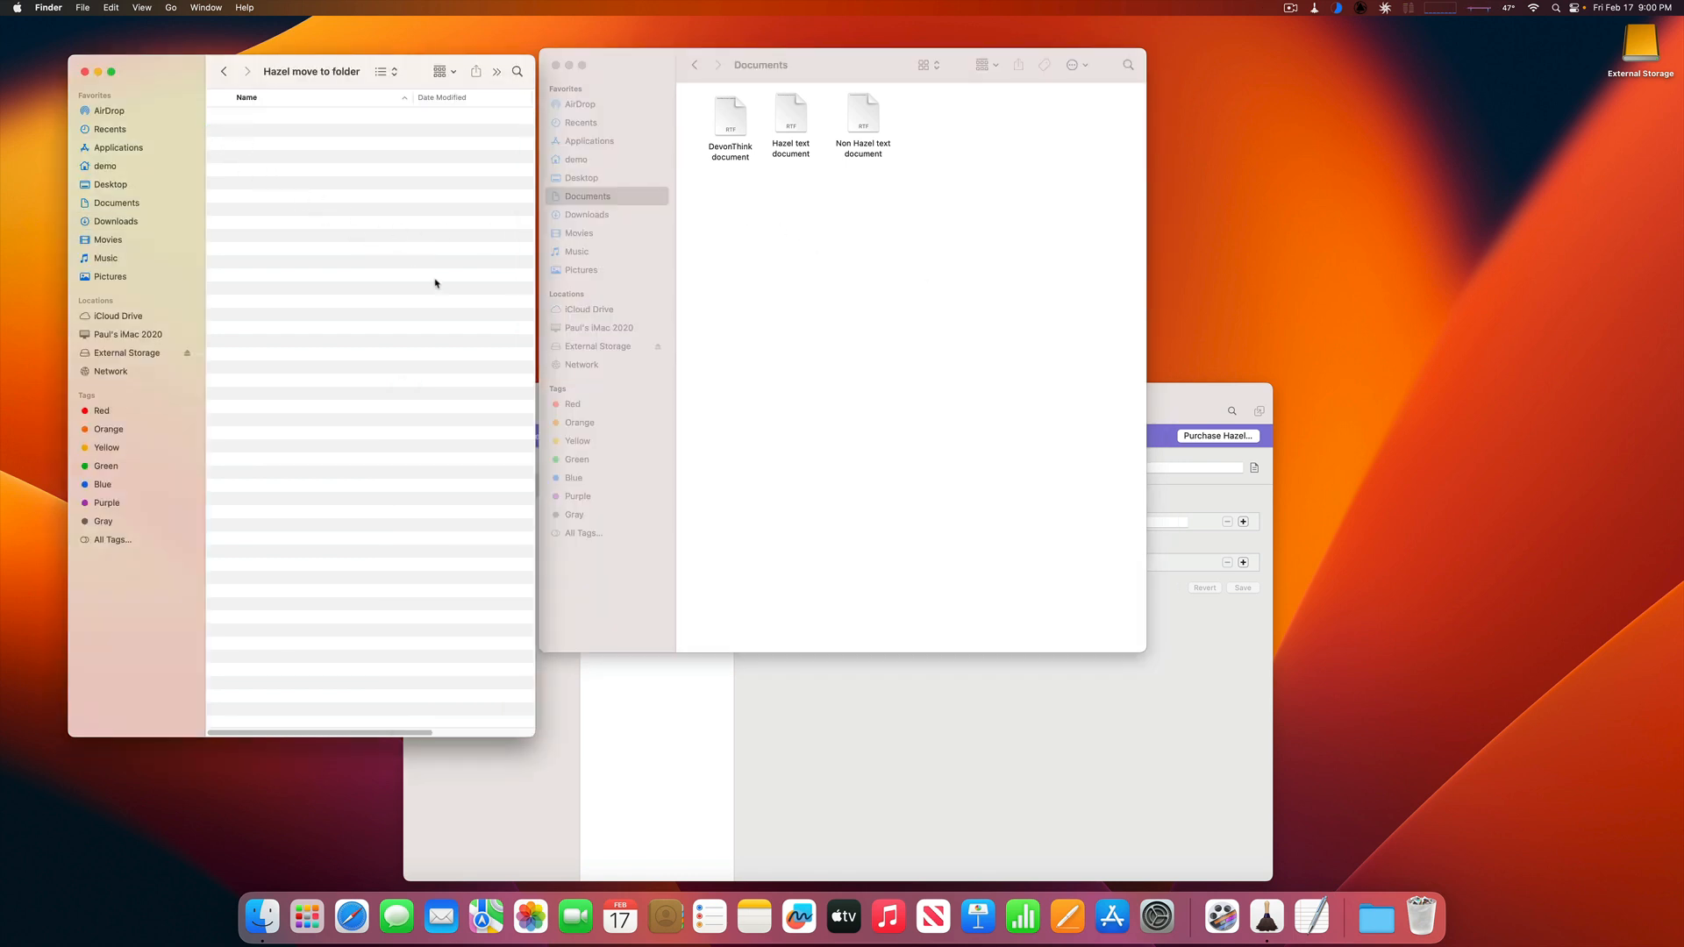
{"action": "left_click", "coordinate": [888, 724]}
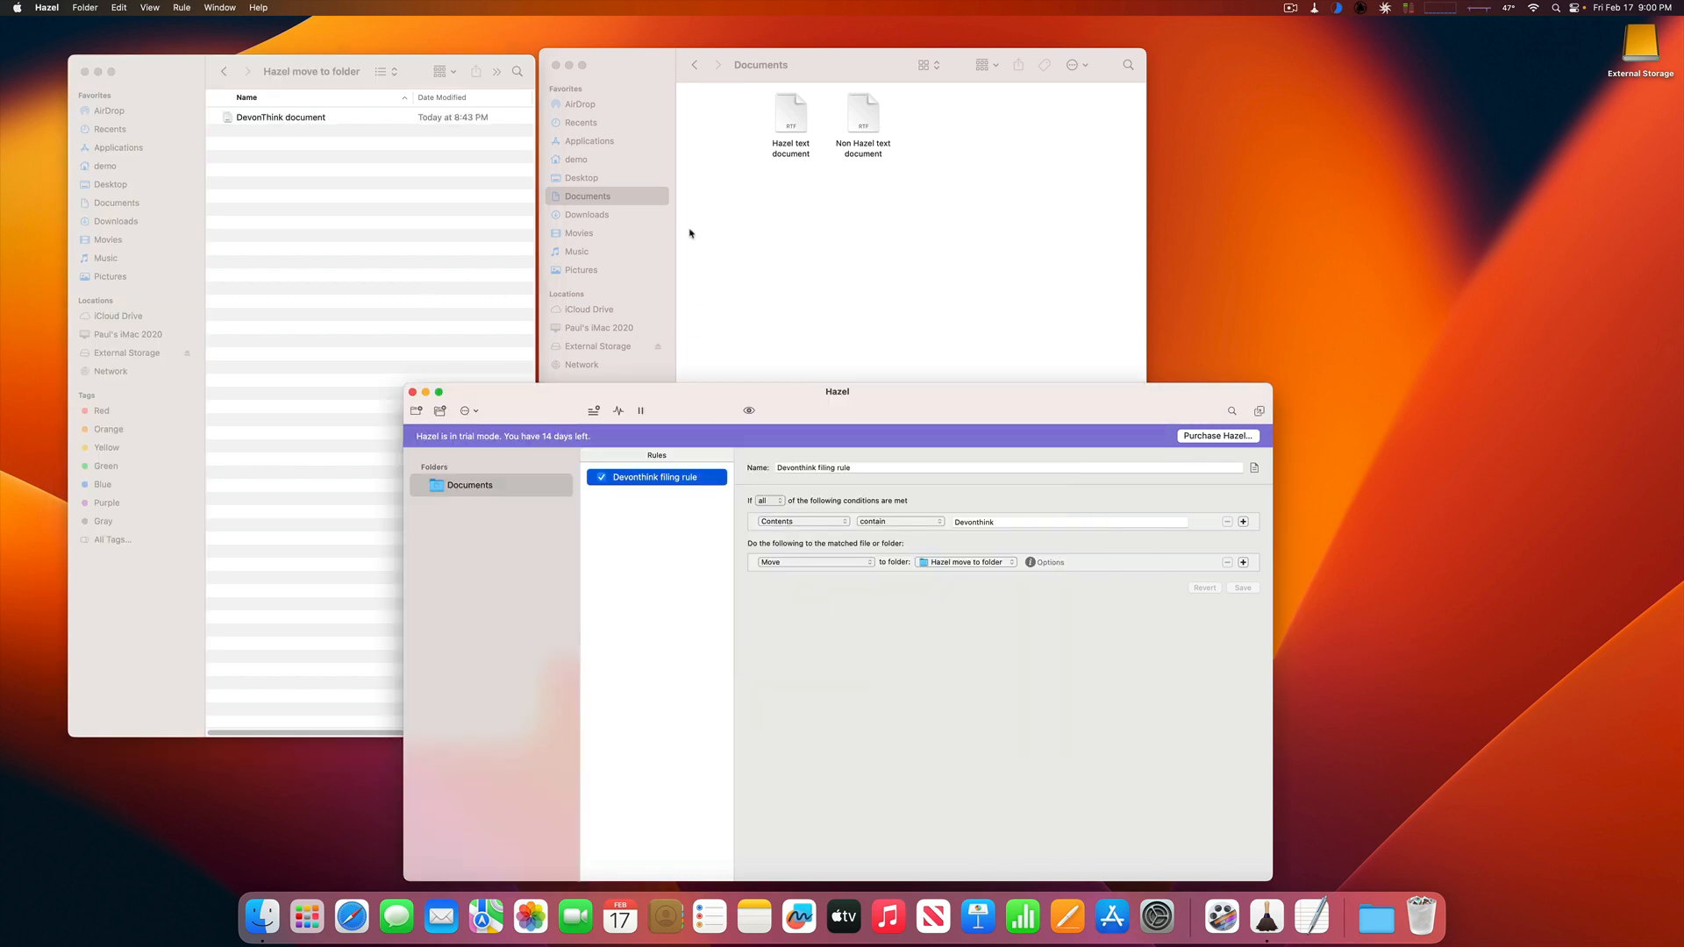
{"action": "left_click", "coordinate": [328, 194]}
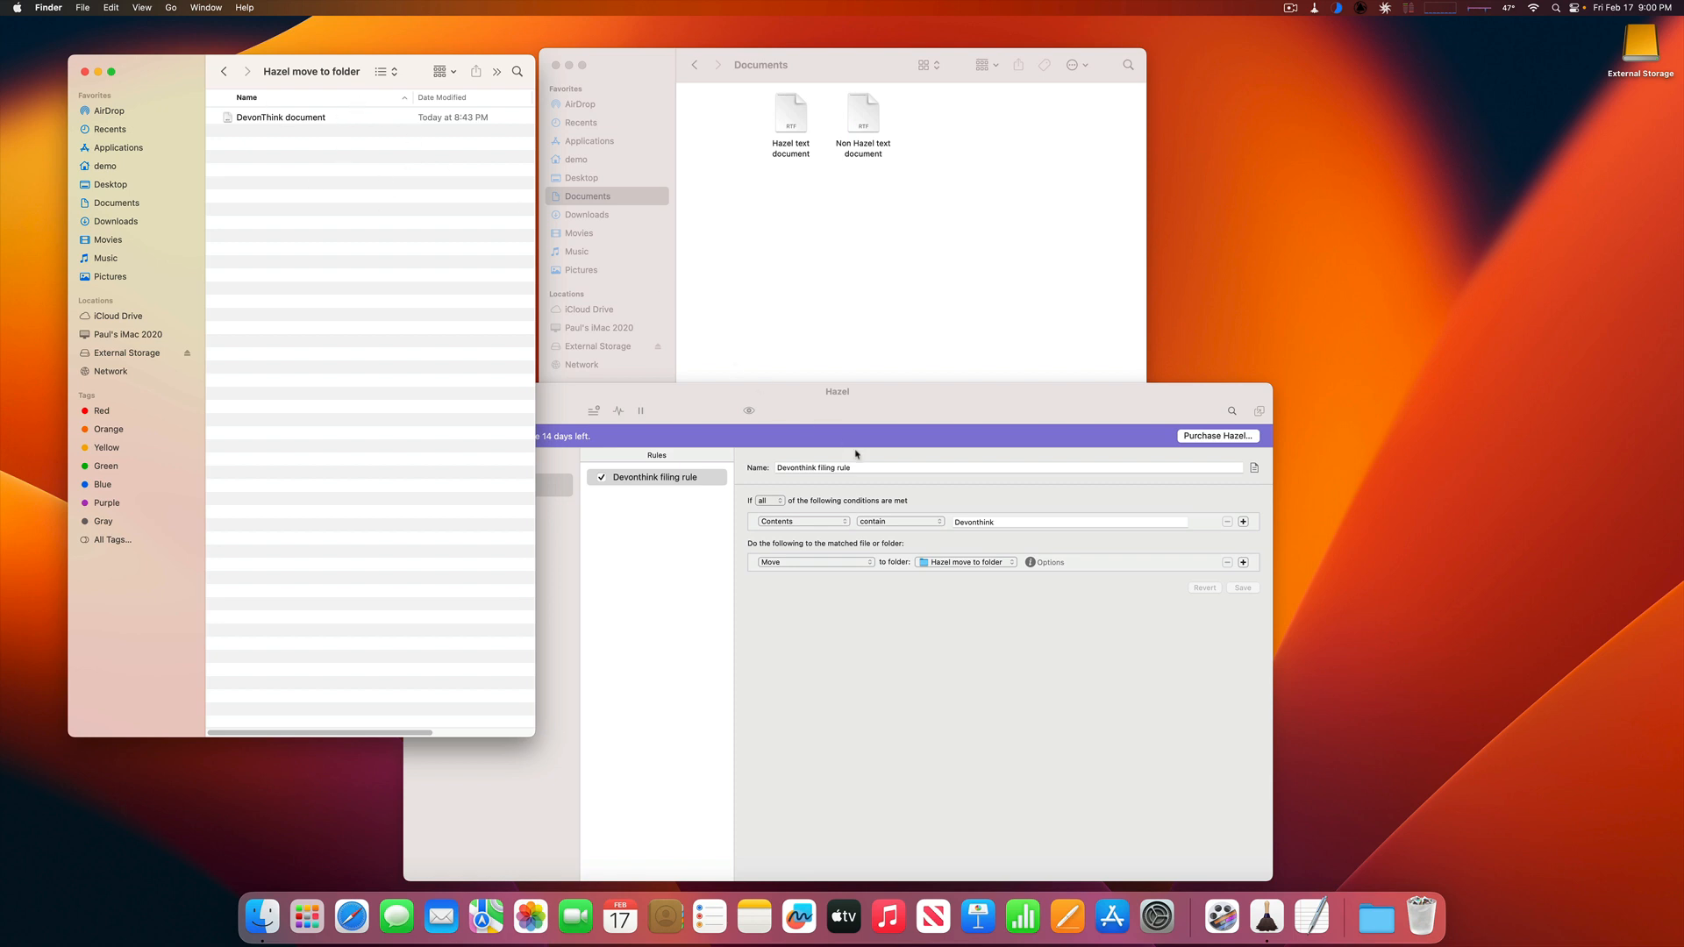
{"action": "left_click_drag", "start_coordinate": [853, 413], "coordinate": [964, 272]}
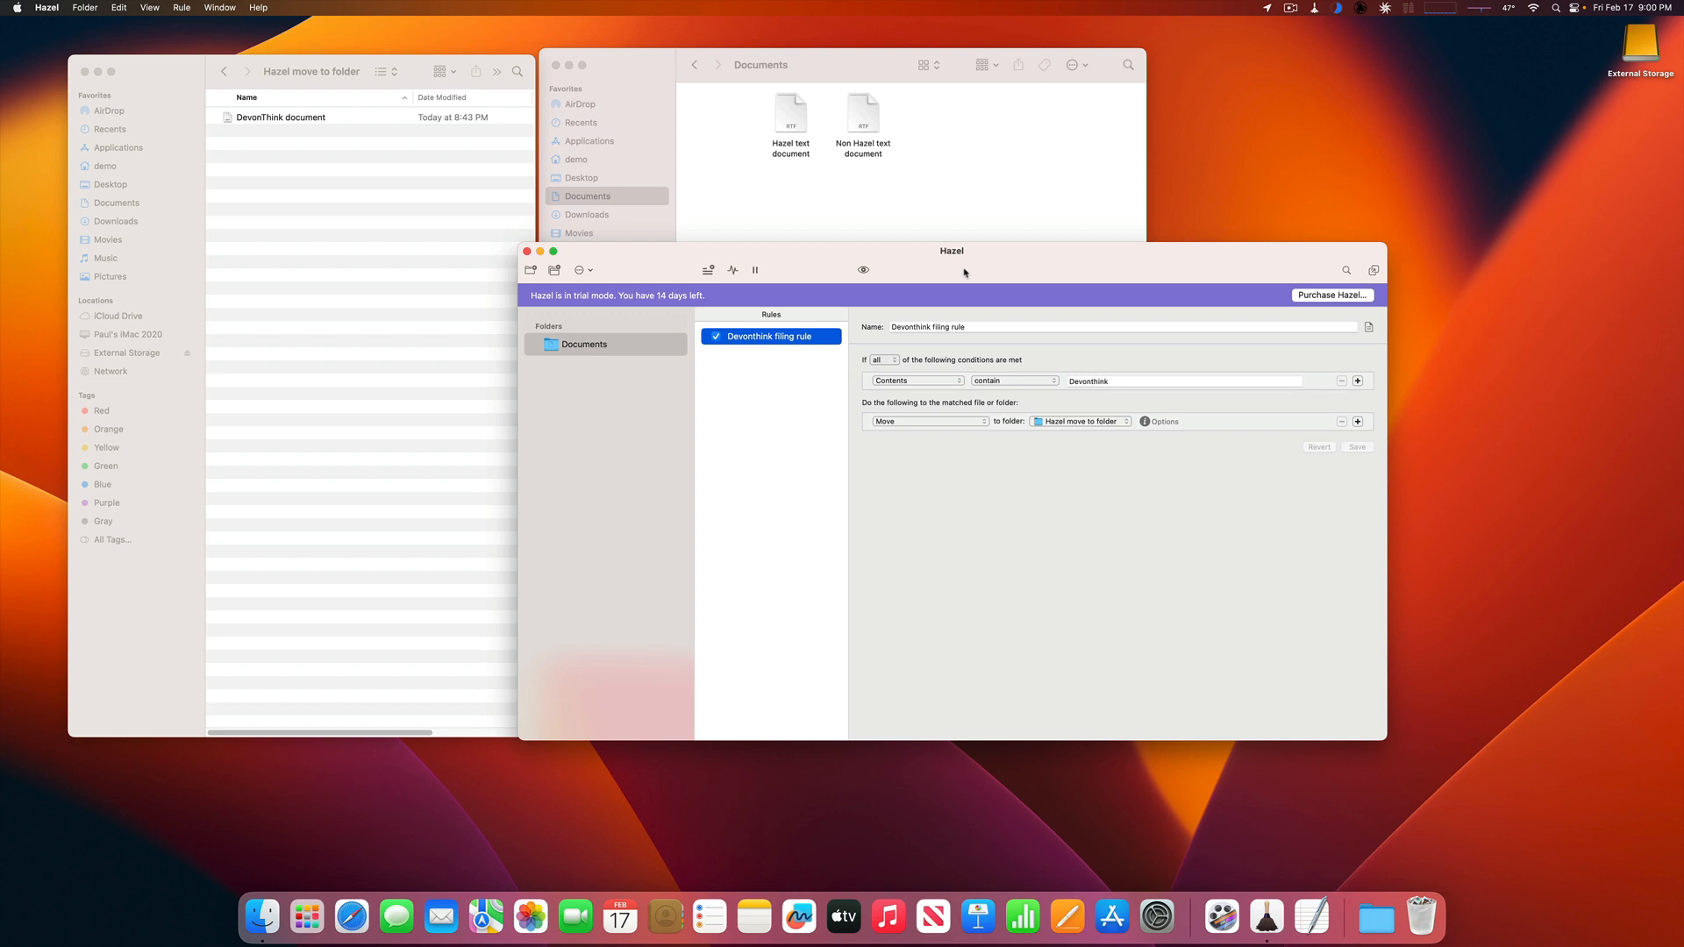
Add a new rule named "Subfolders" for the Documents folder.
{"action": "left_click", "coordinate": [708, 272]}
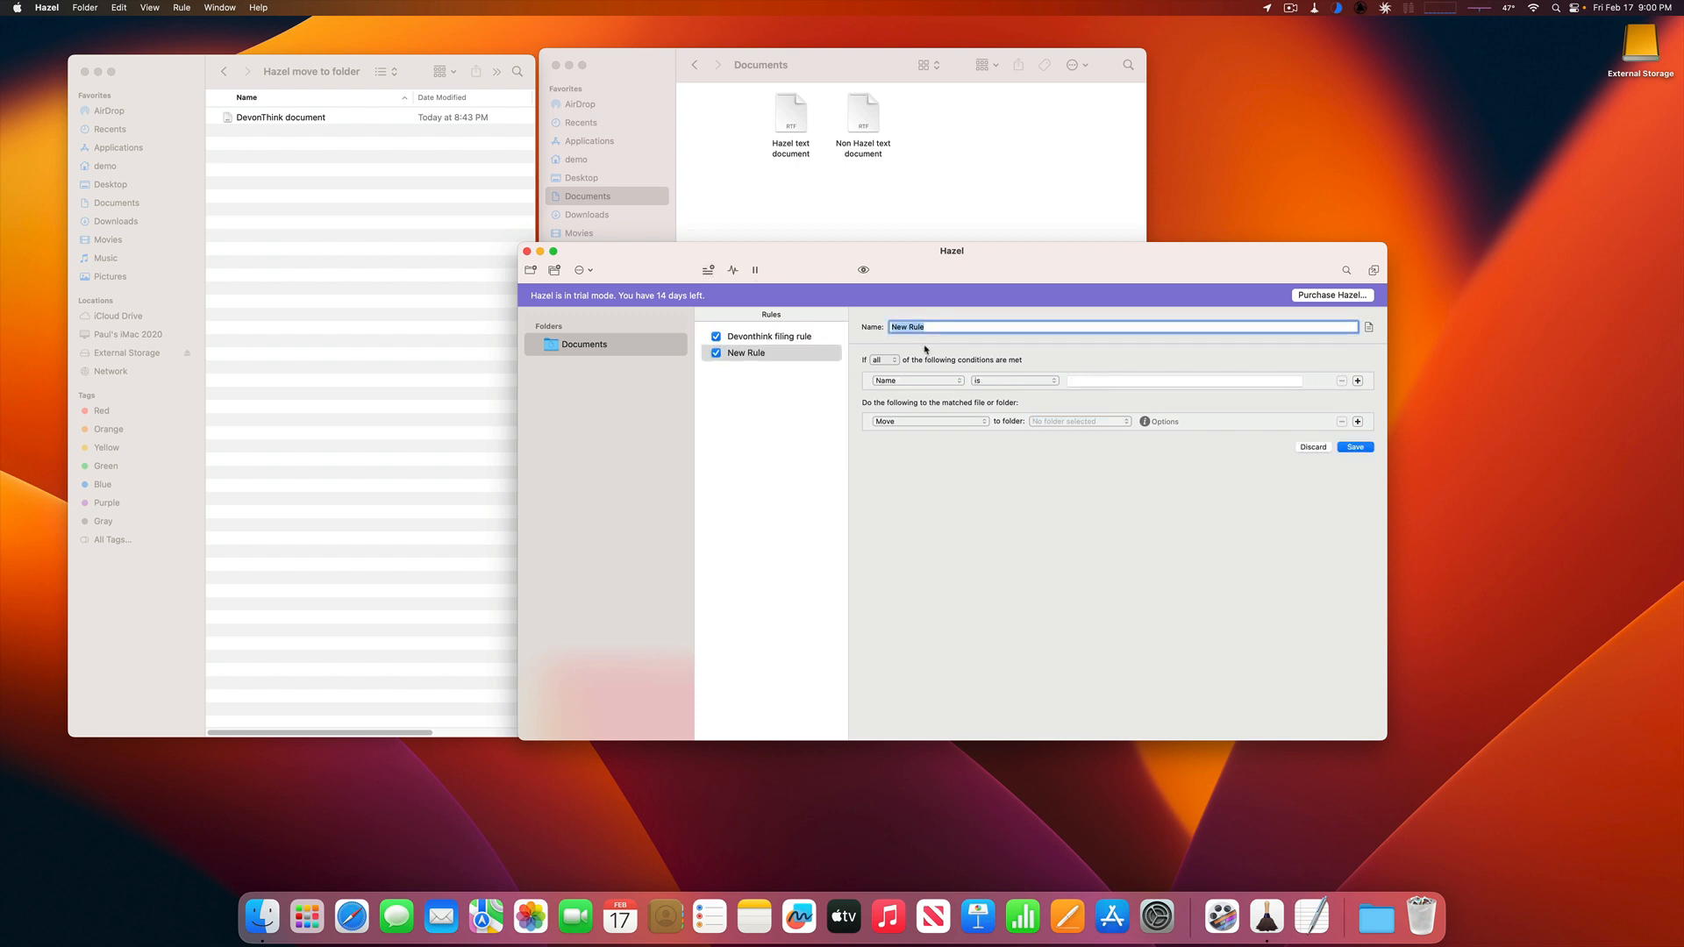
{"action": "type", "text": "Subfolders"}
{"action": "key", "text": "Return"}
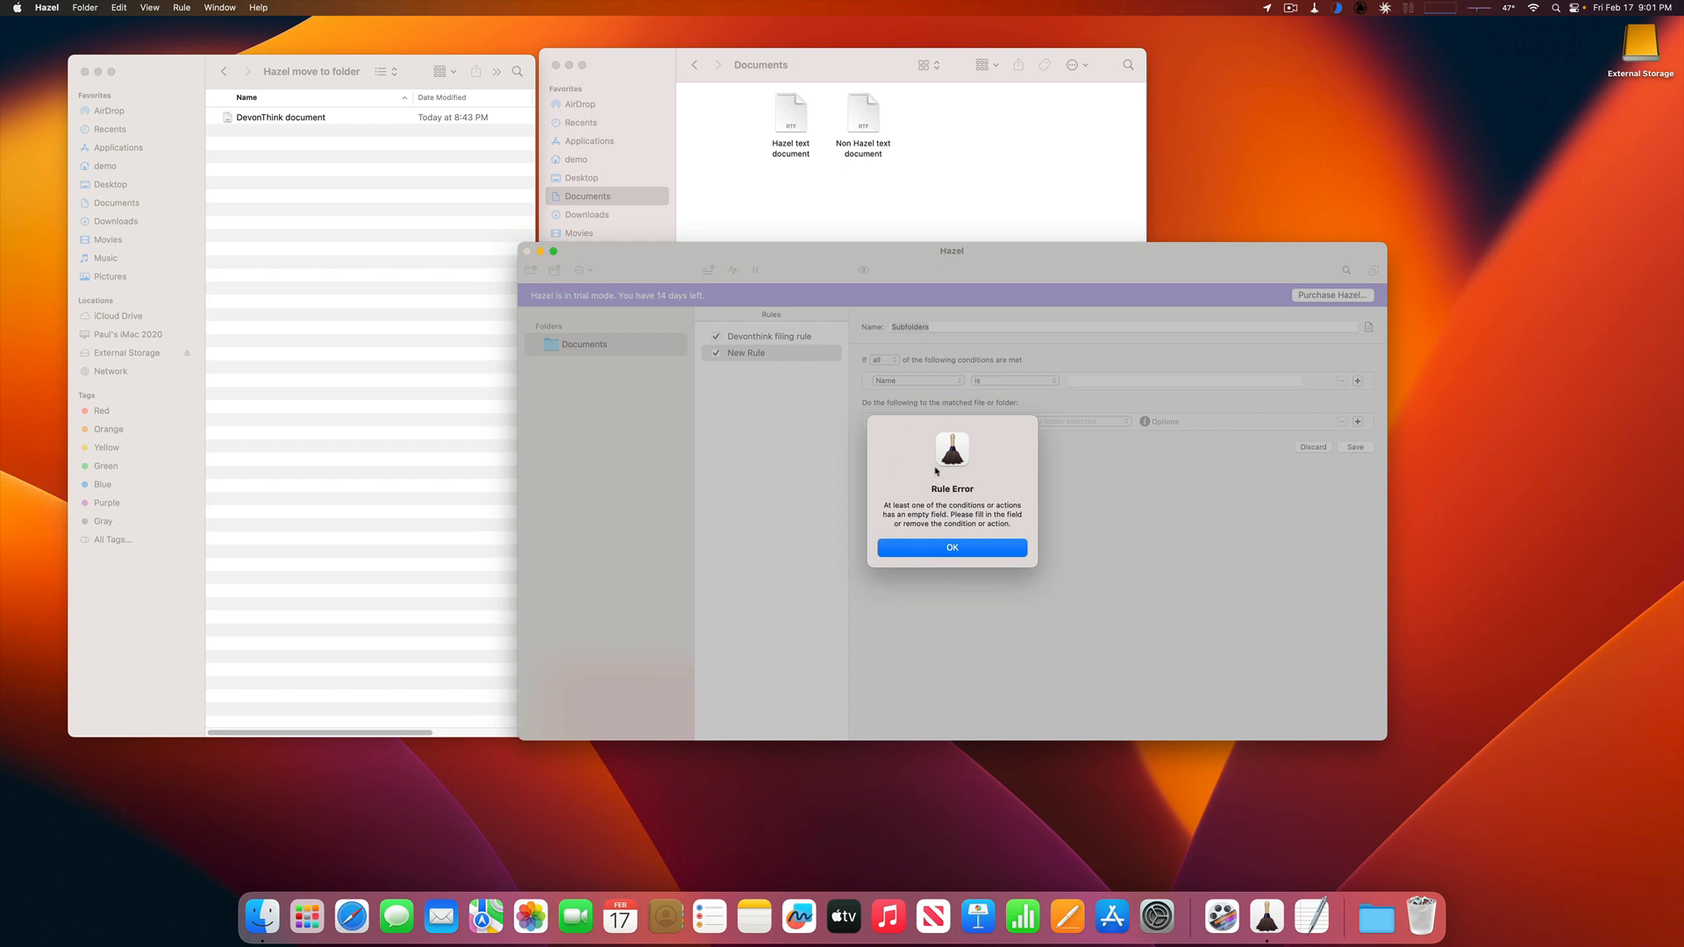
{"action": "left_click", "coordinate": [925, 554]}
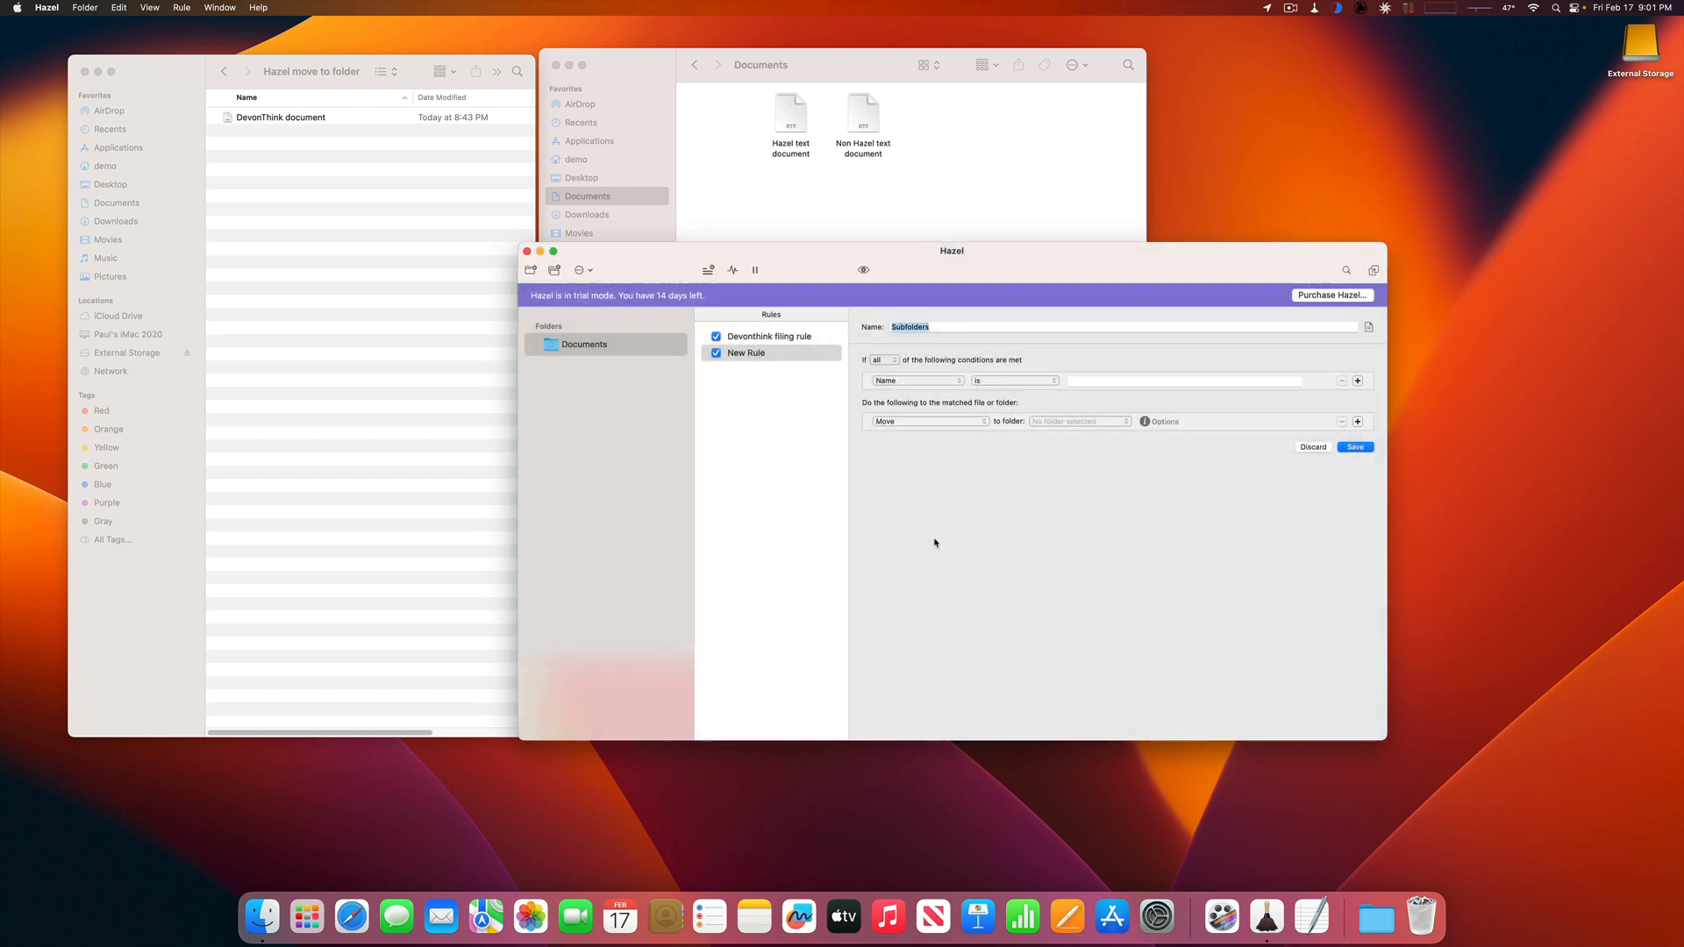
Set the Subfolders rule's condition to match items whose kind is Folder.
{"action": "left_click", "coordinate": [909, 382]}
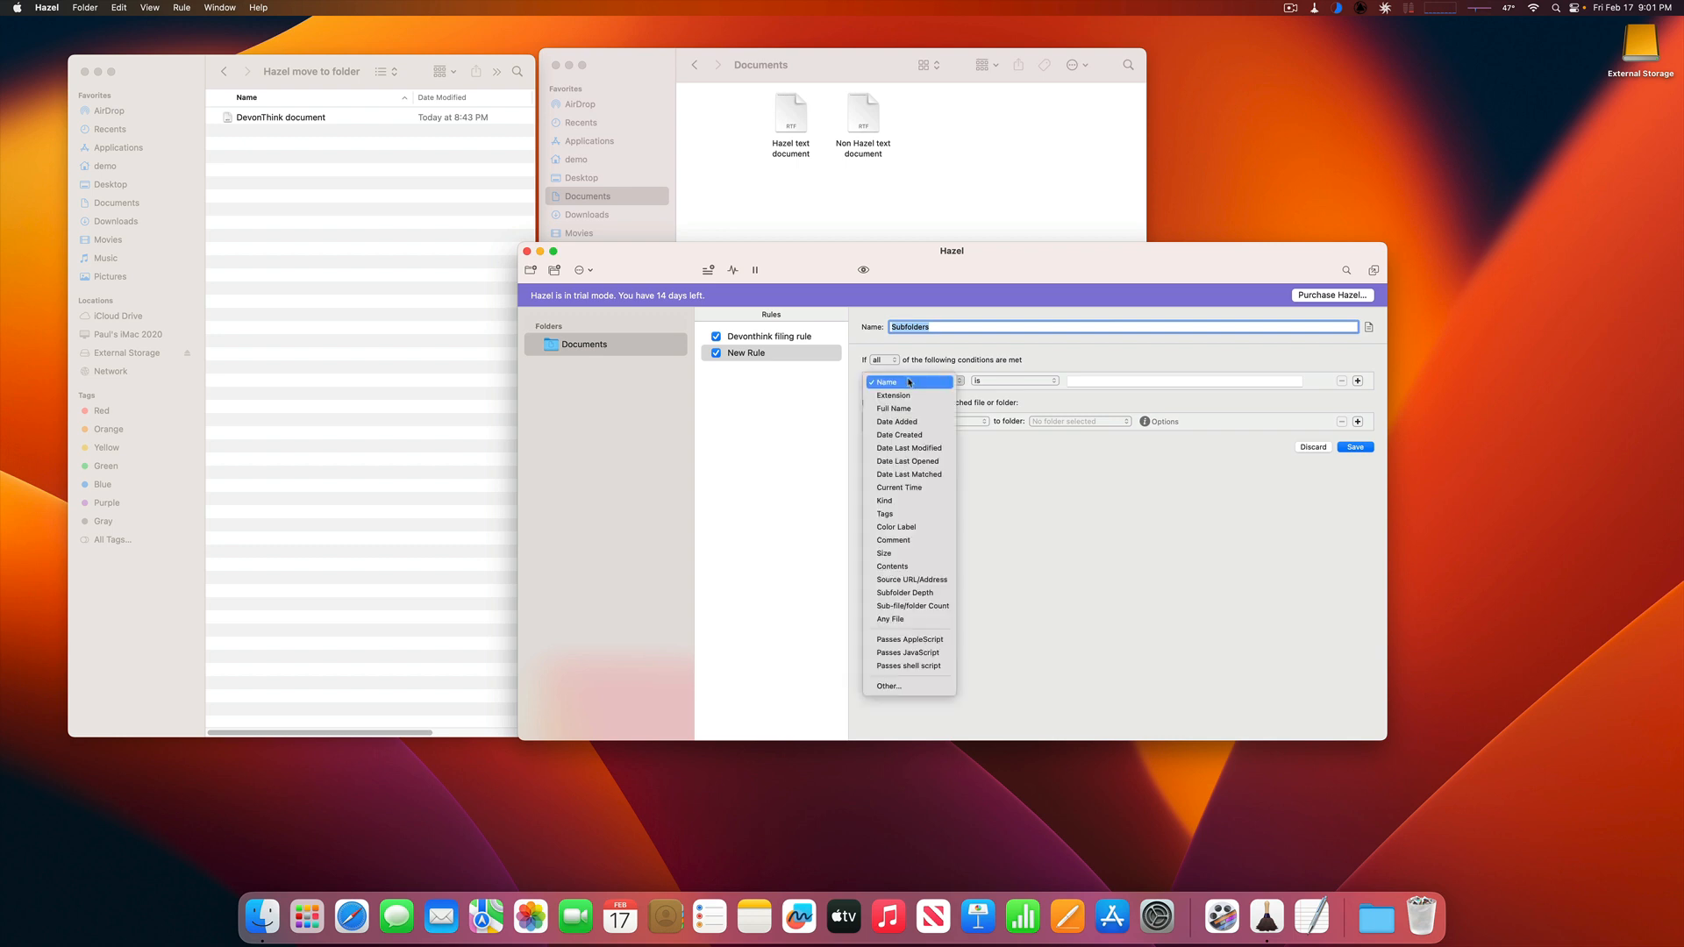
{"action": "left_click", "coordinate": [938, 505]}
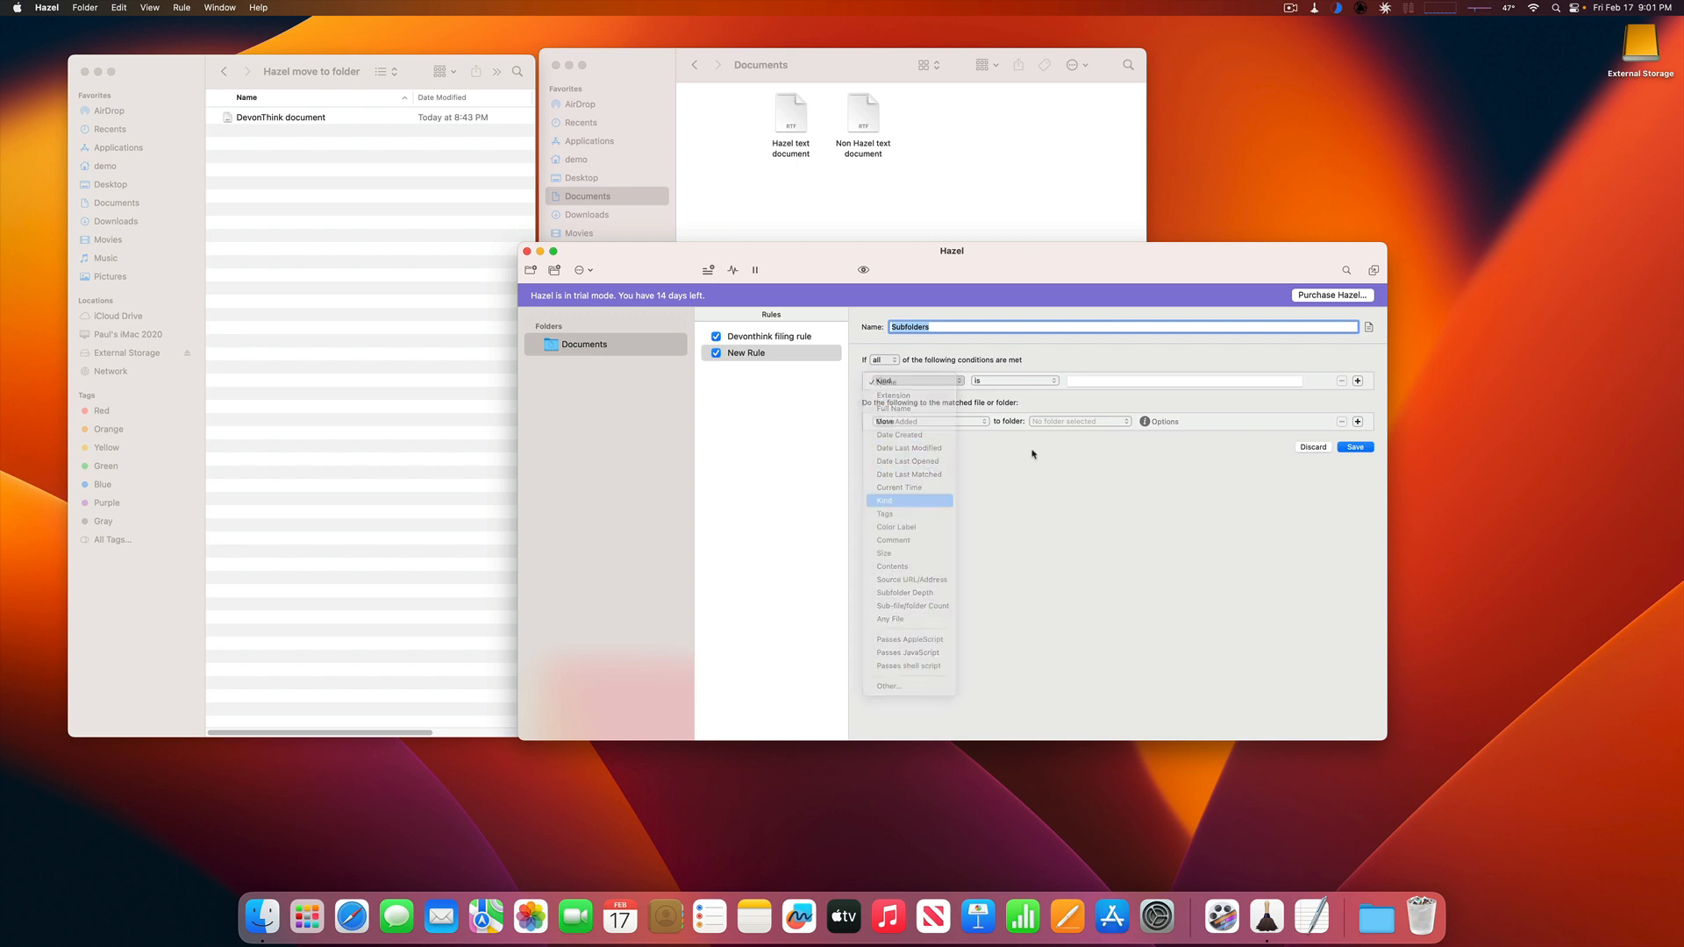
{"action": "left_click", "coordinate": [1114, 381]}
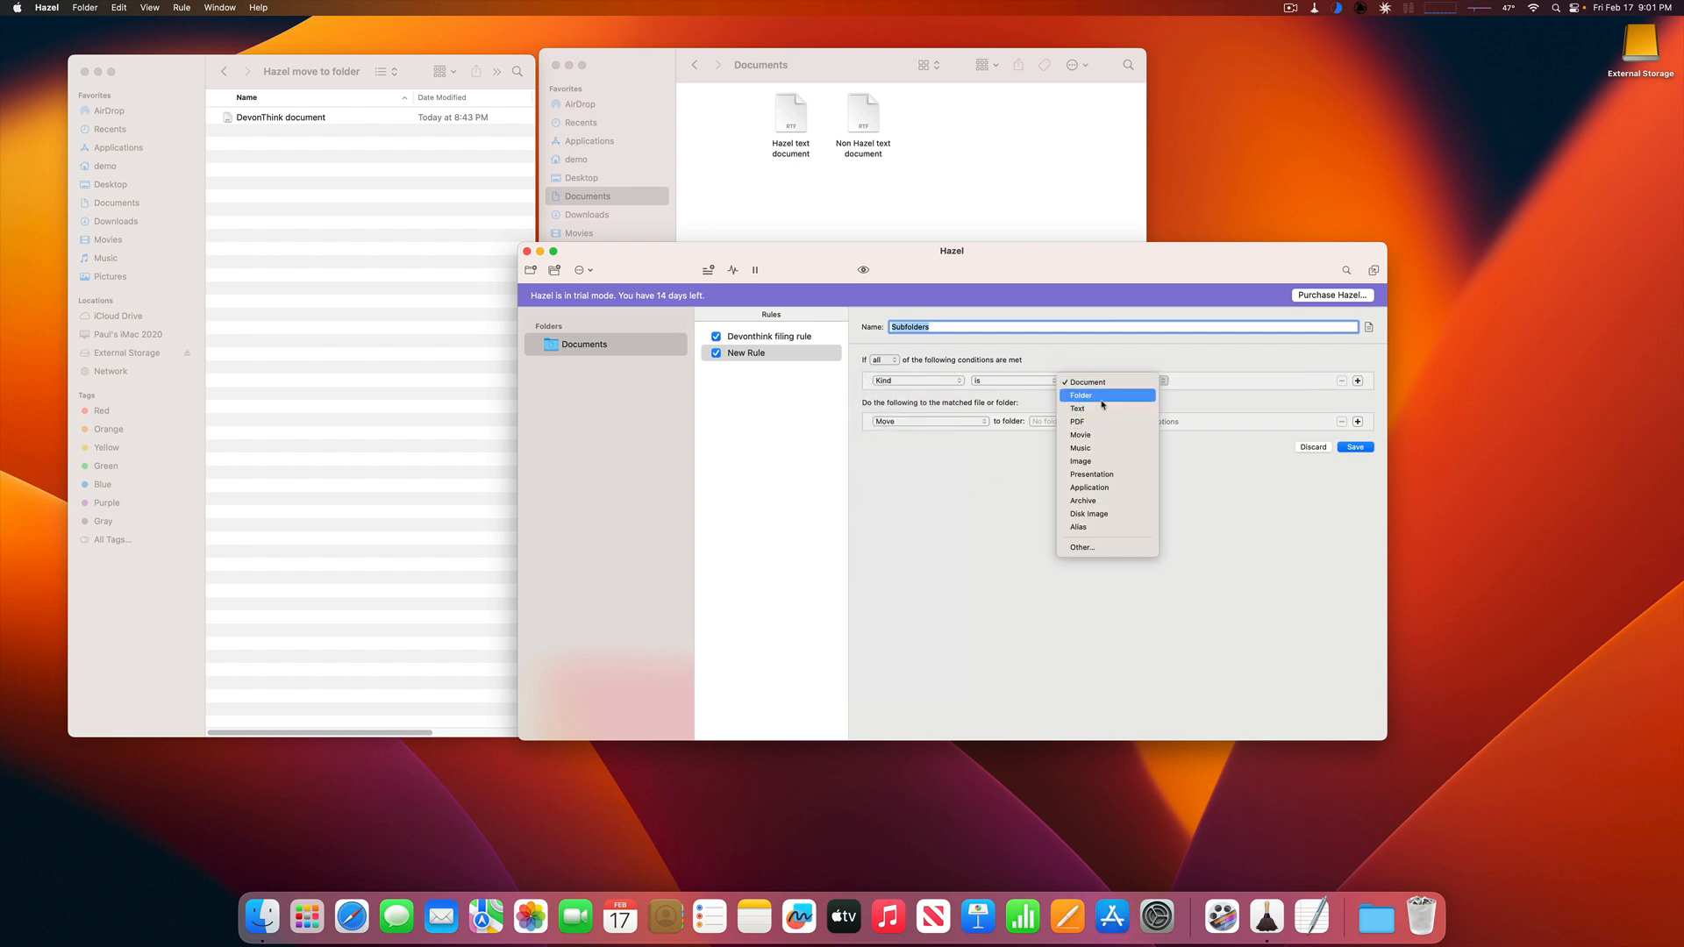
{"action": "left_click", "coordinate": [1111, 395]}
Set the Subfolders rule's action to "Run rules on folder contents" and save it, and return to the Devonthink filing rule.
{"action": "left_click", "coordinate": [934, 424]}
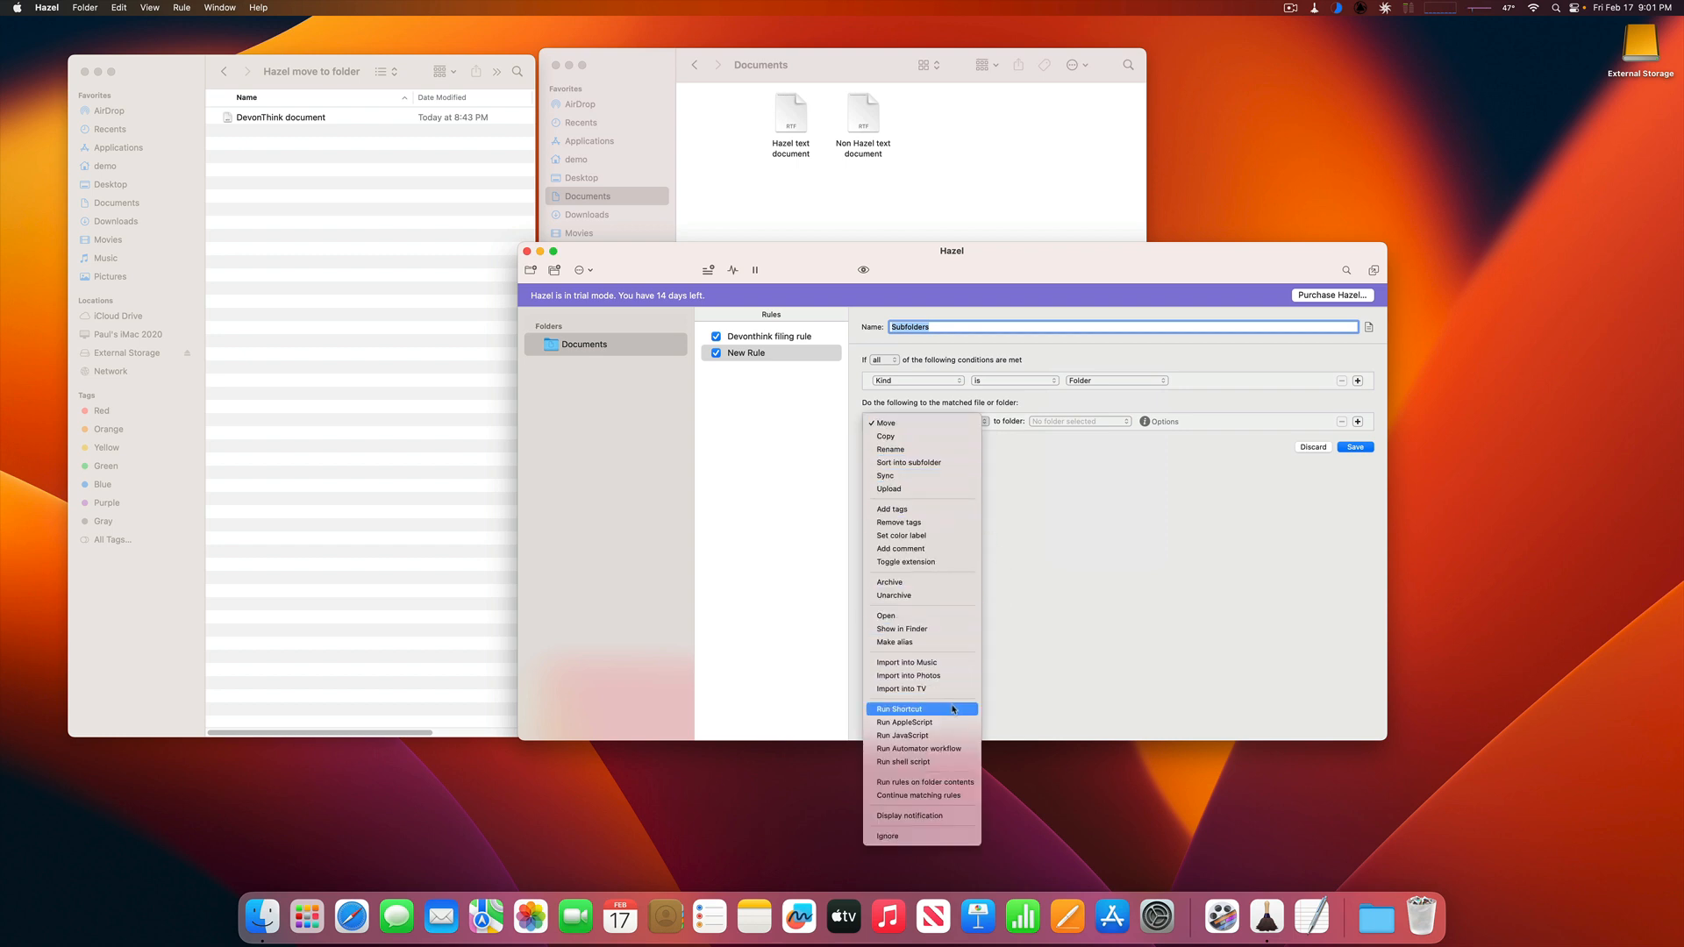
{"action": "left_click", "coordinate": [937, 783]}
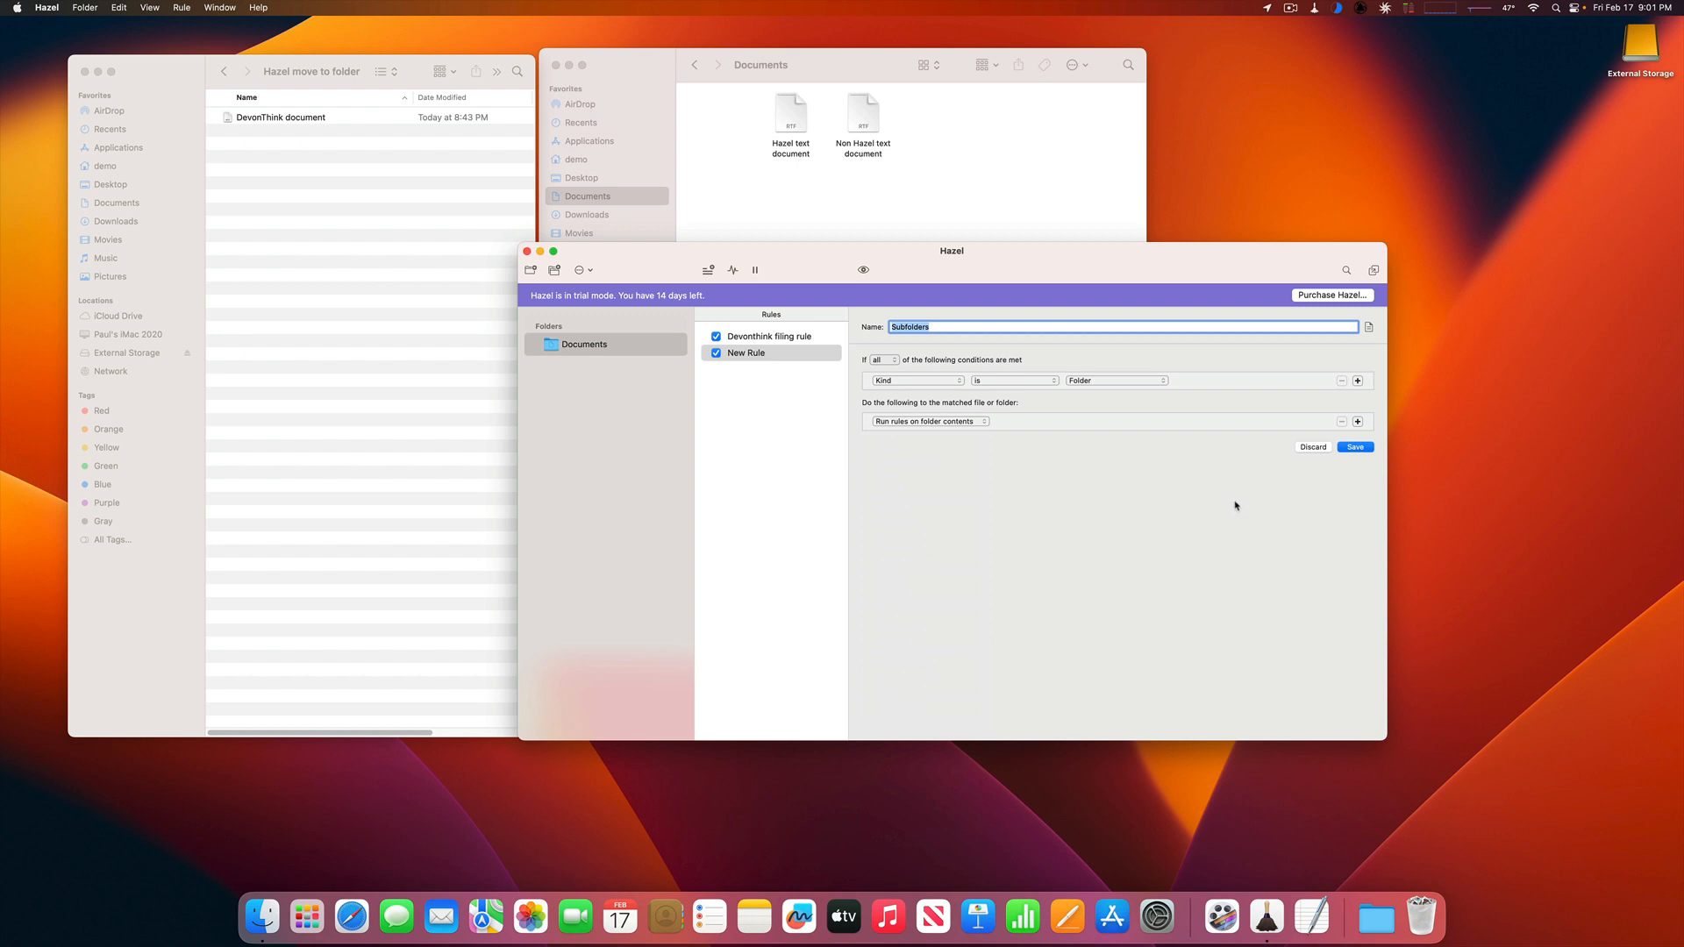
{"action": "left_click", "coordinate": [1350, 450]}
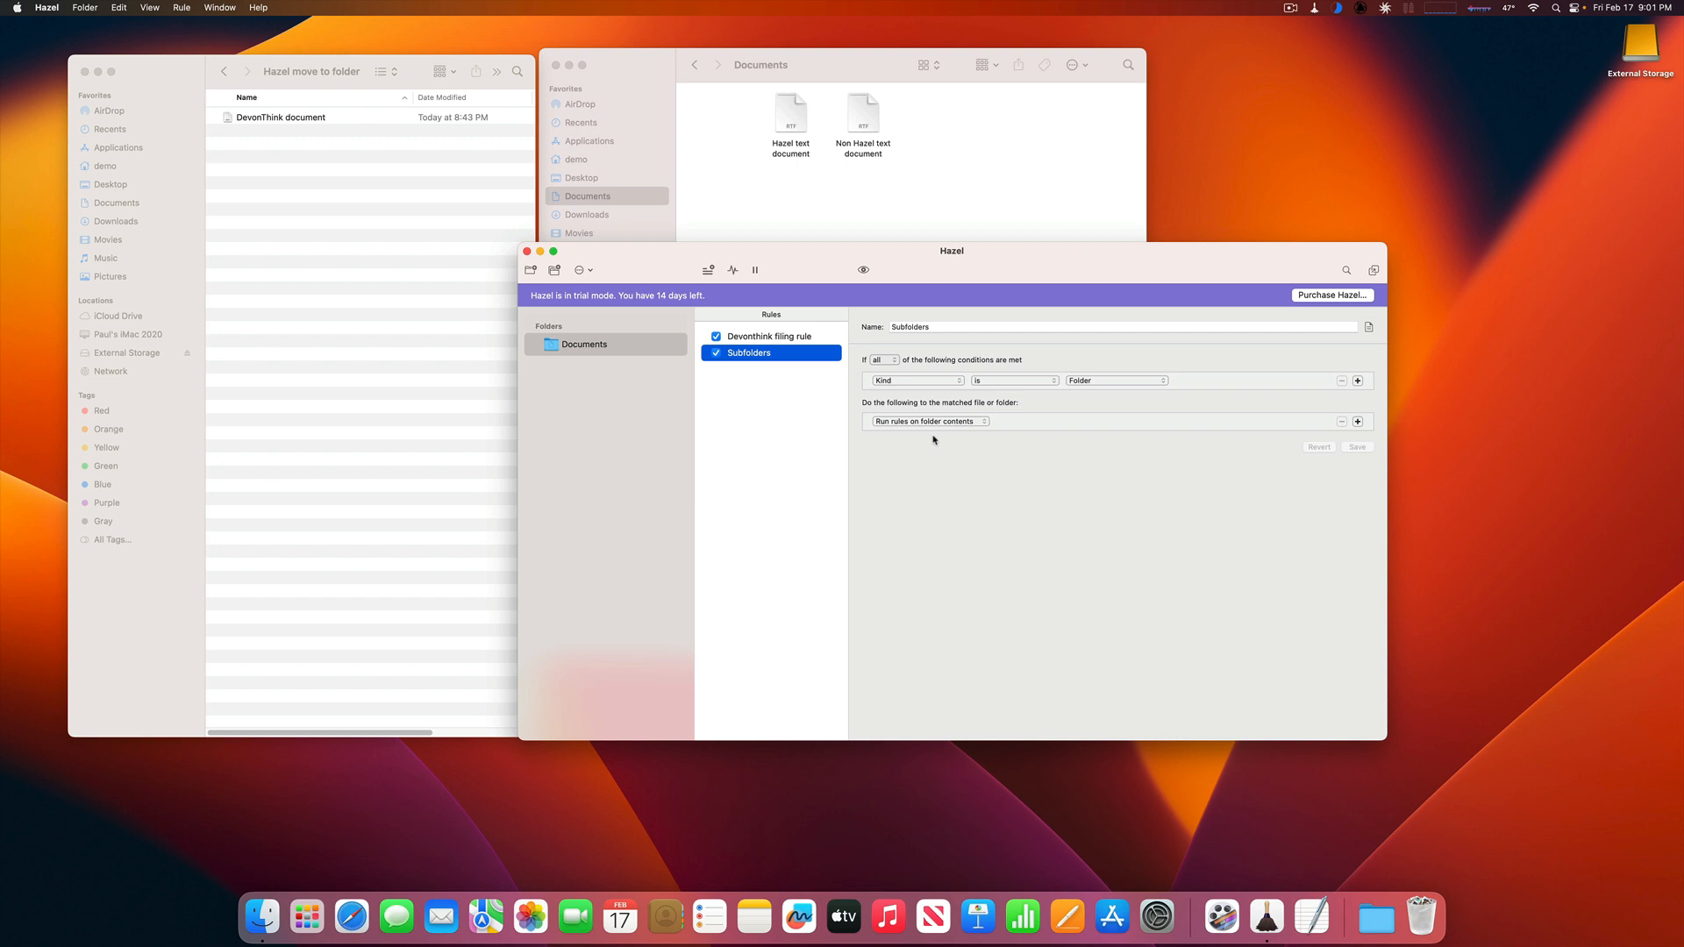
{"action": "left_click", "coordinate": [784, 339]}
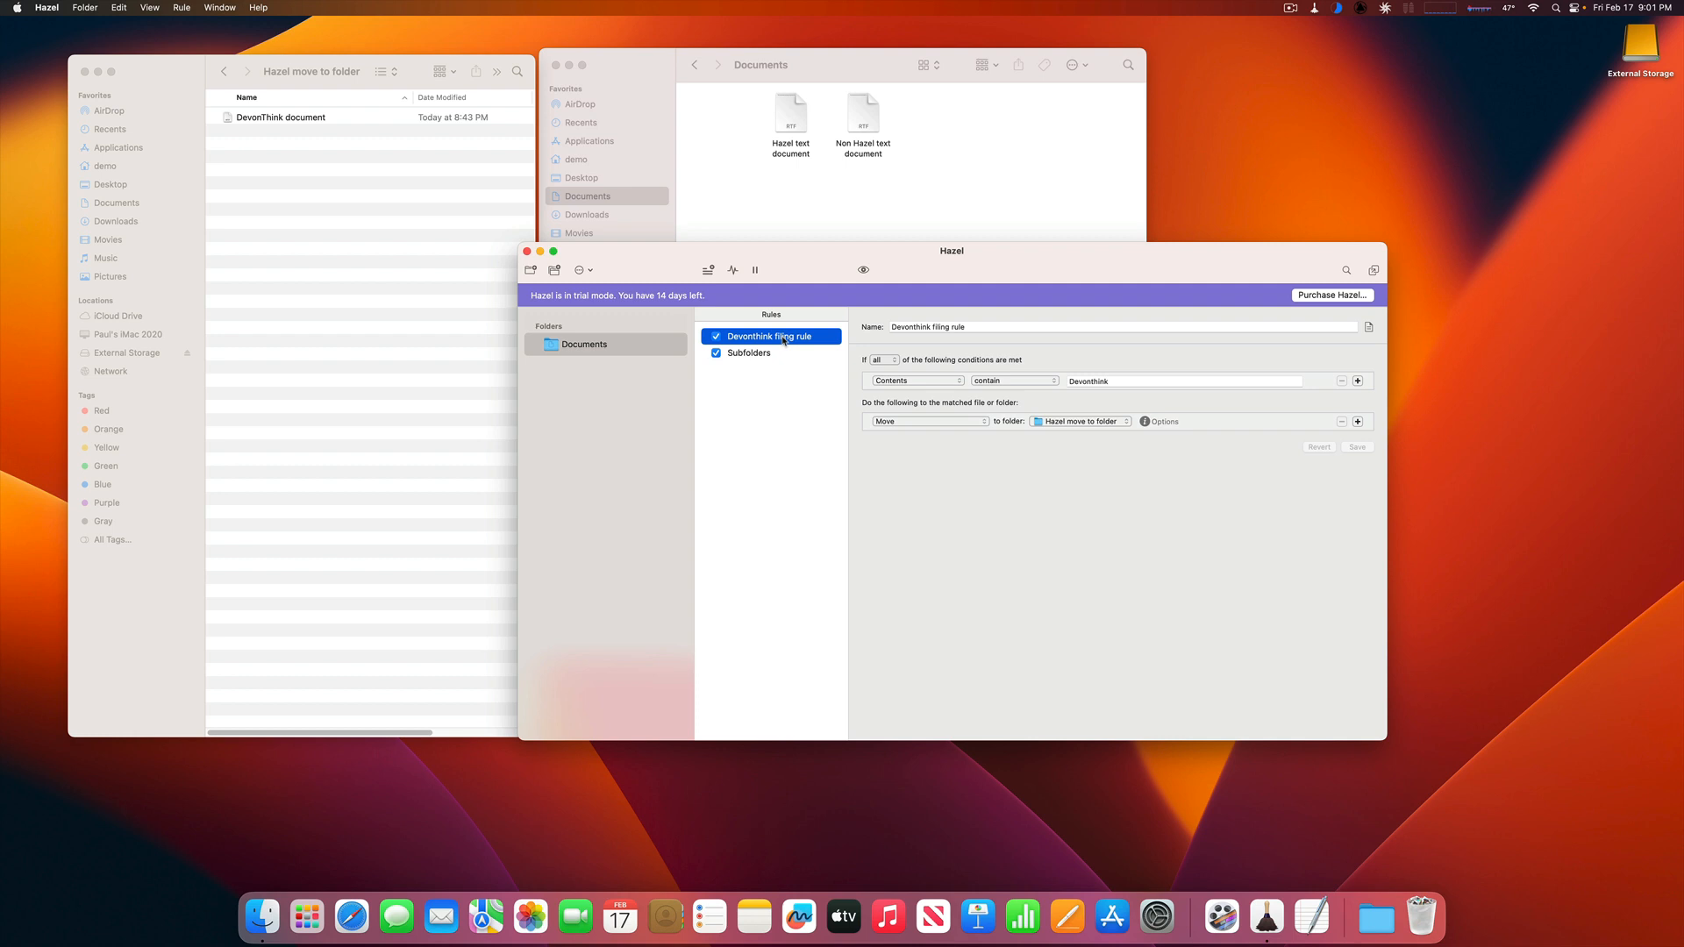